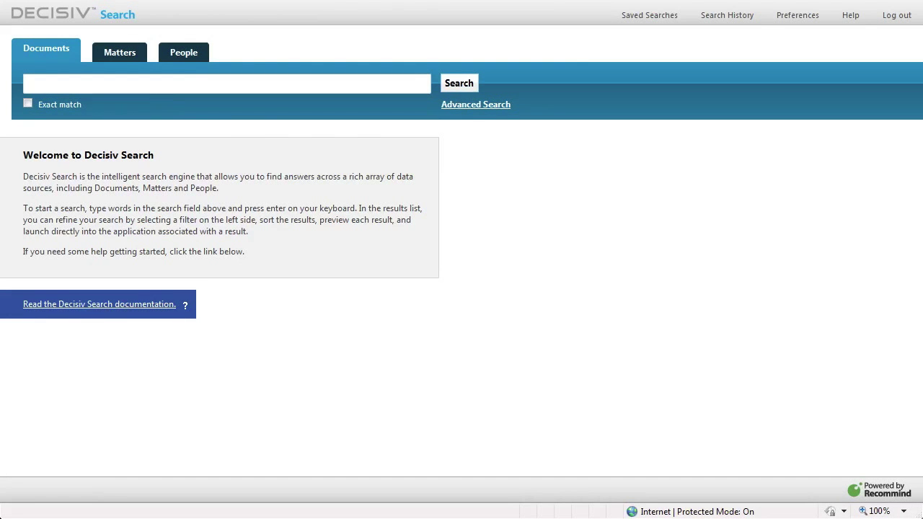
Step: Search documents for 'stock purchase agreement' via the type-ahead suggestion, returning 7862 results
text(stock pur)
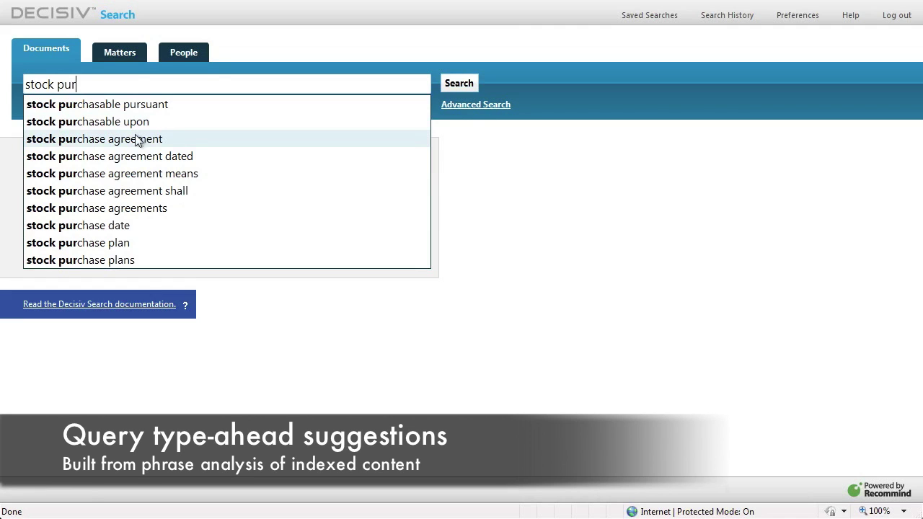
click(137, 139)
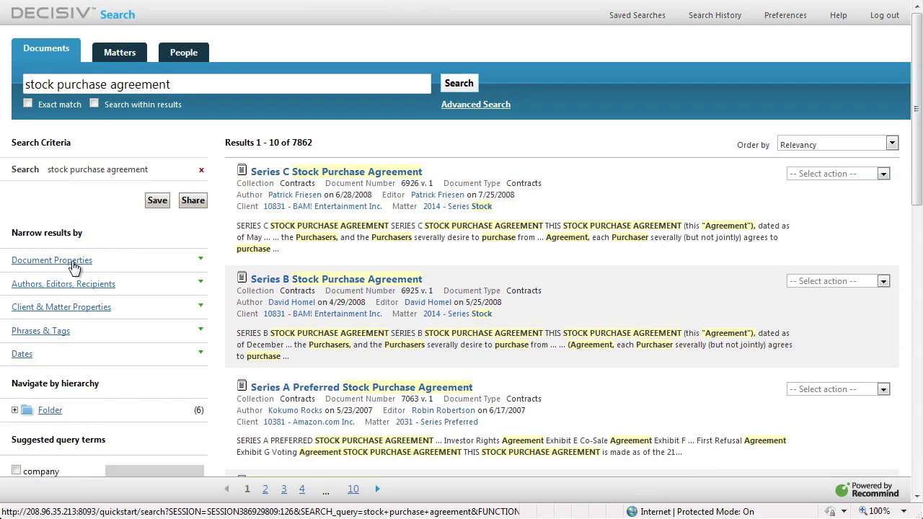
Step: Filter the stock purchase agreement results to Source: WorkSite, leaving 1190 documents
click(73, 264)
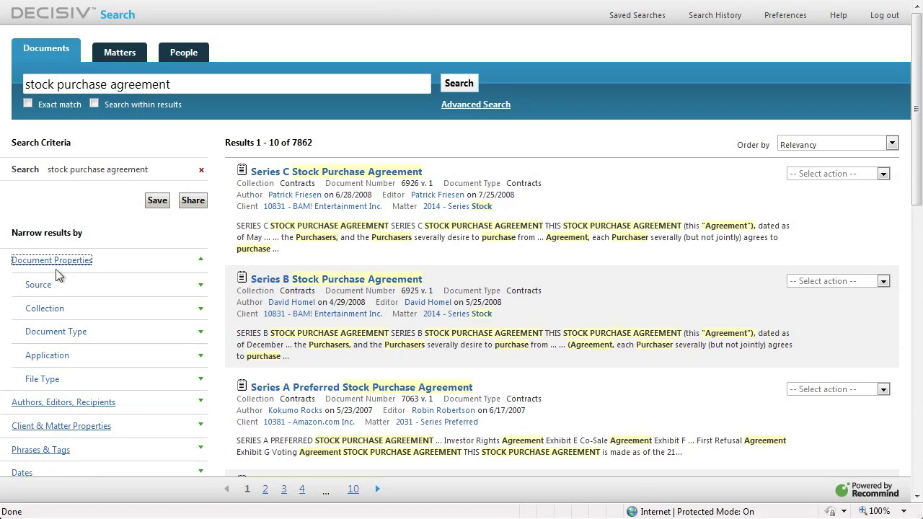
click(50, 286)
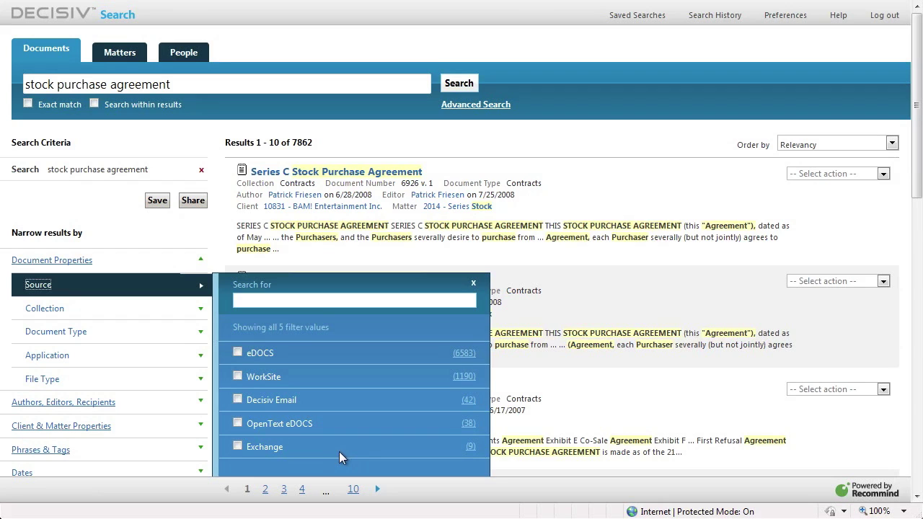
click(456, 375)
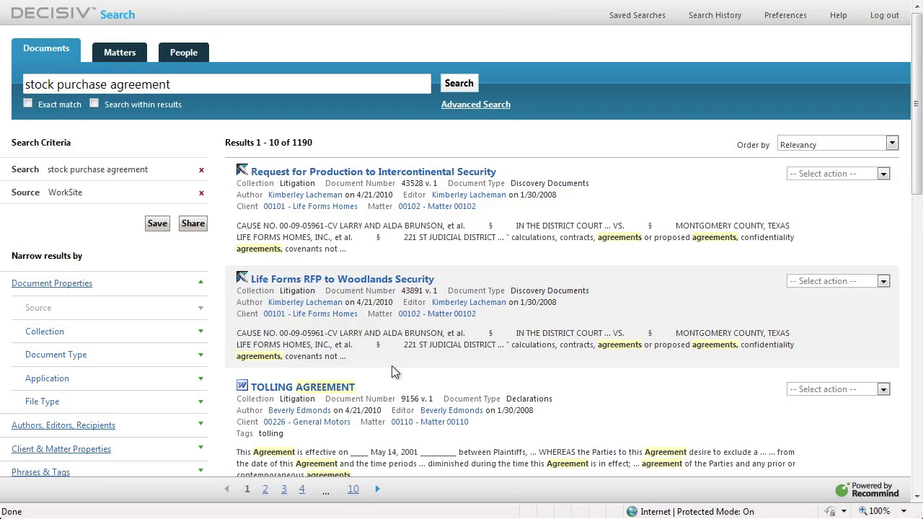
click(83, 285)
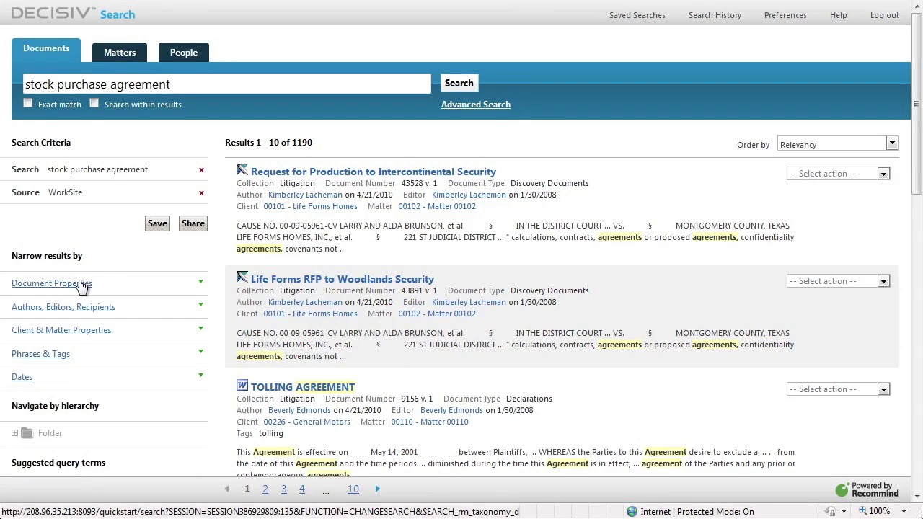
Step: Add an Author filter for the author matching 'man', narrowing results to 2 Master Builders documents
click(91, 310)
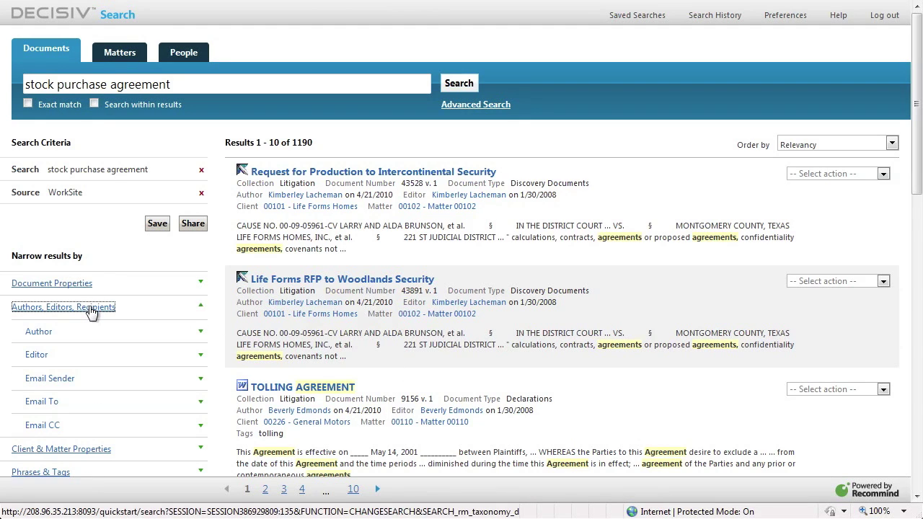
click(37, 331)
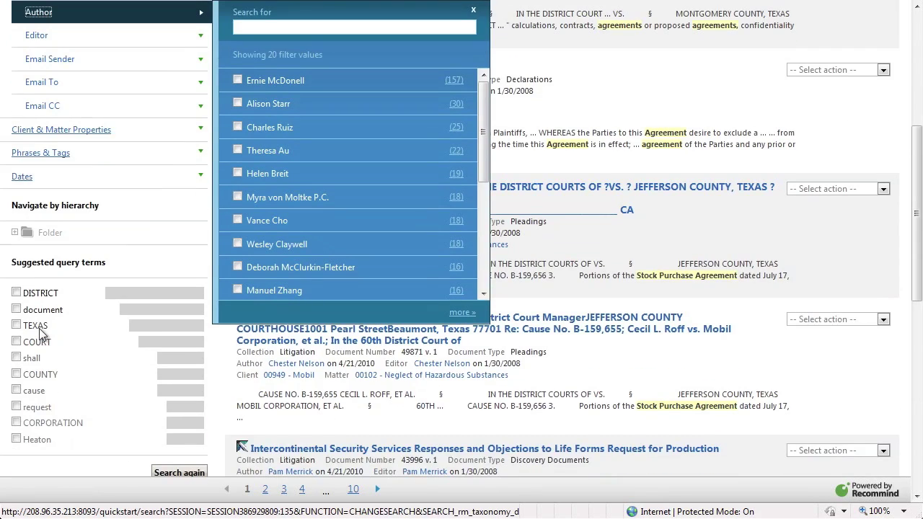
click(236, 27)
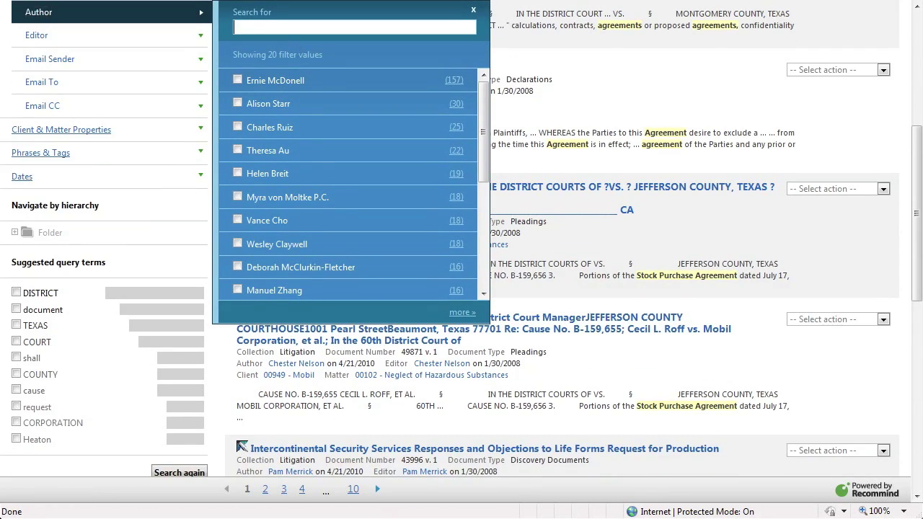
text(man)
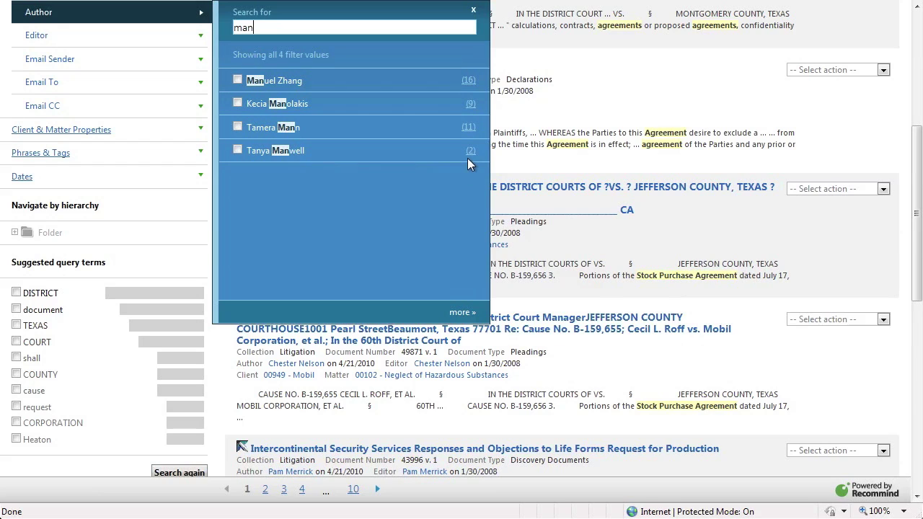
click(470, 153)
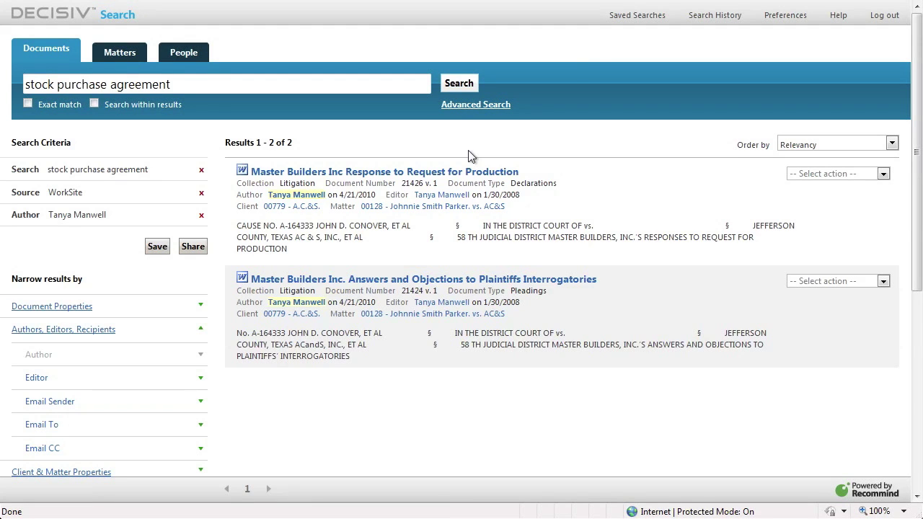
click(443, 174)
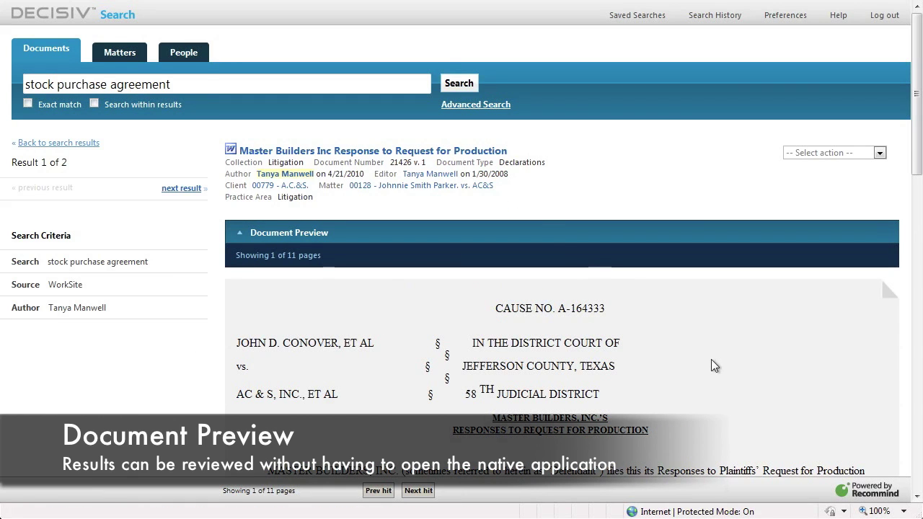
scroll(711, 359, down, 4)
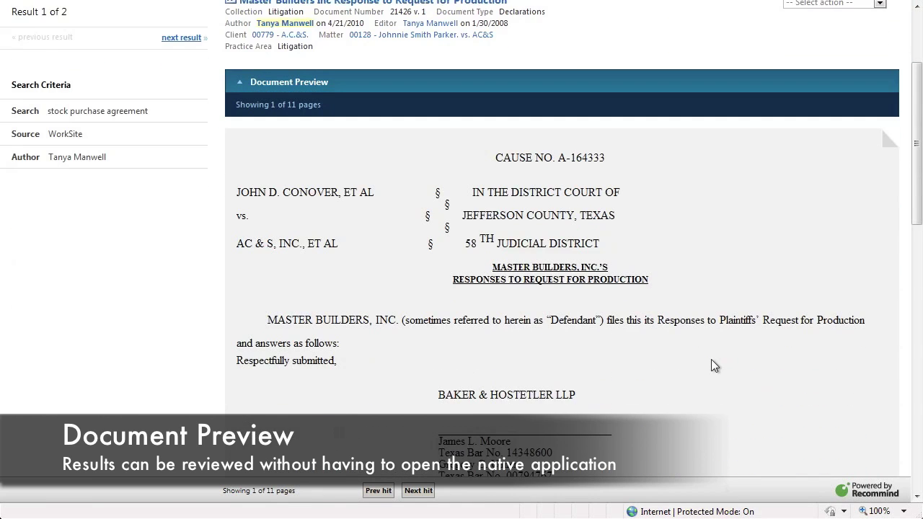
scroll(713, 360, down, 4)
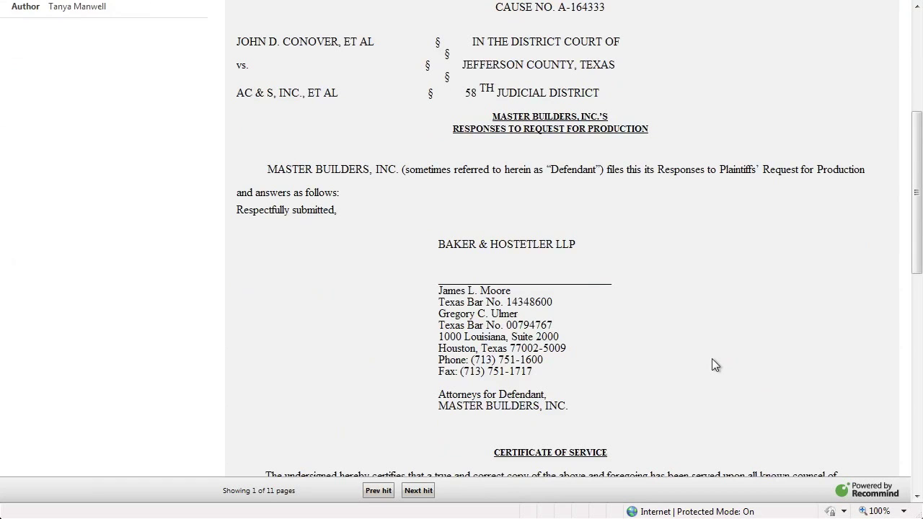
scroll(712, 358, up, 8)
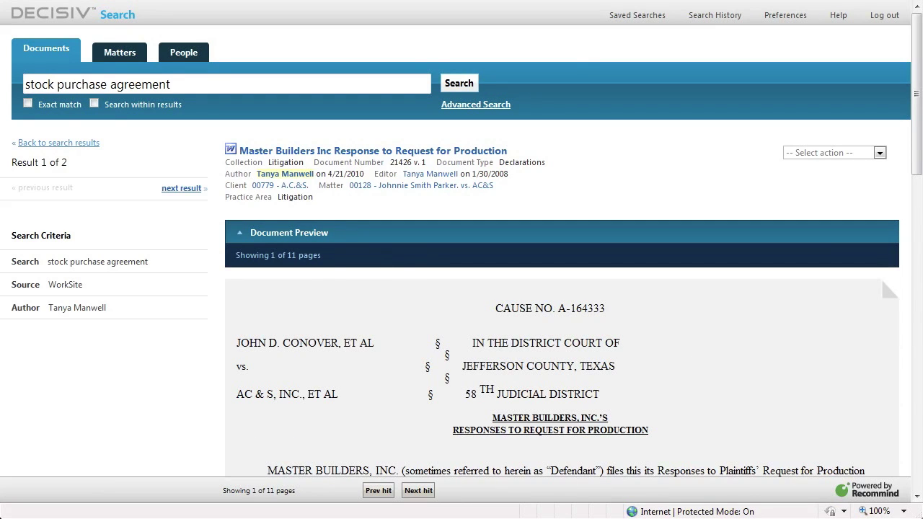
click(73, 144)
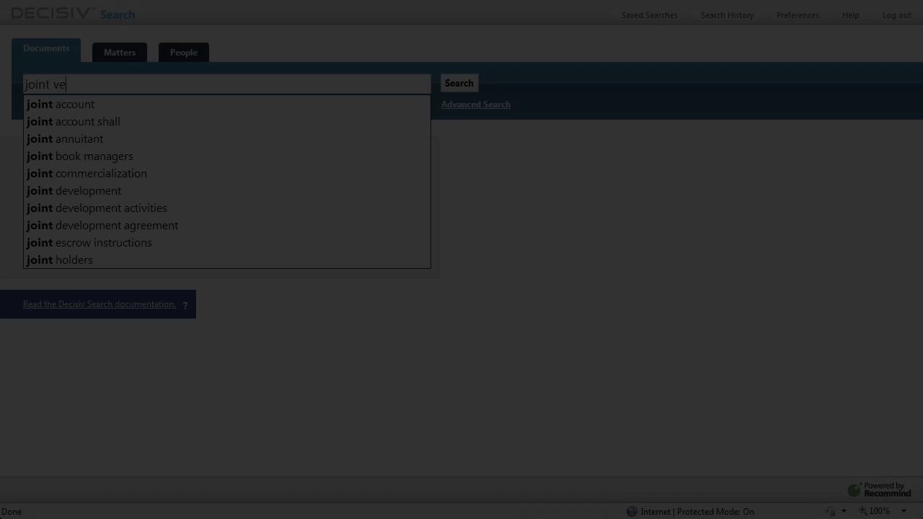
Step: Run an exact-match search for 'joint venture asia', returning 48 documents
text(nture asia)
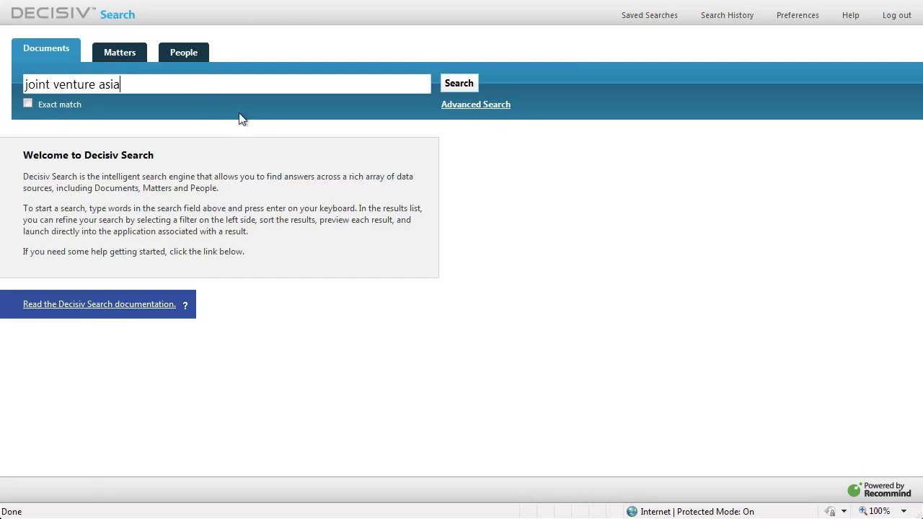
click(28, 105)
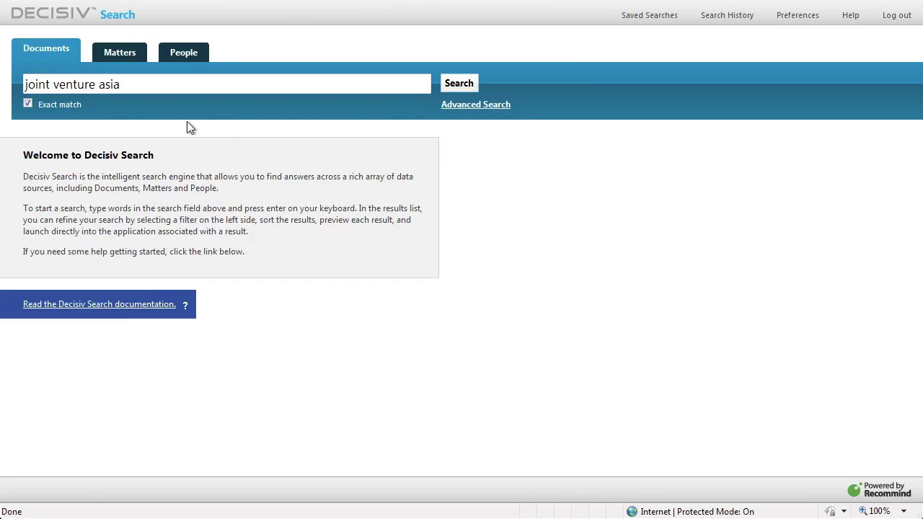
click(451, 83)
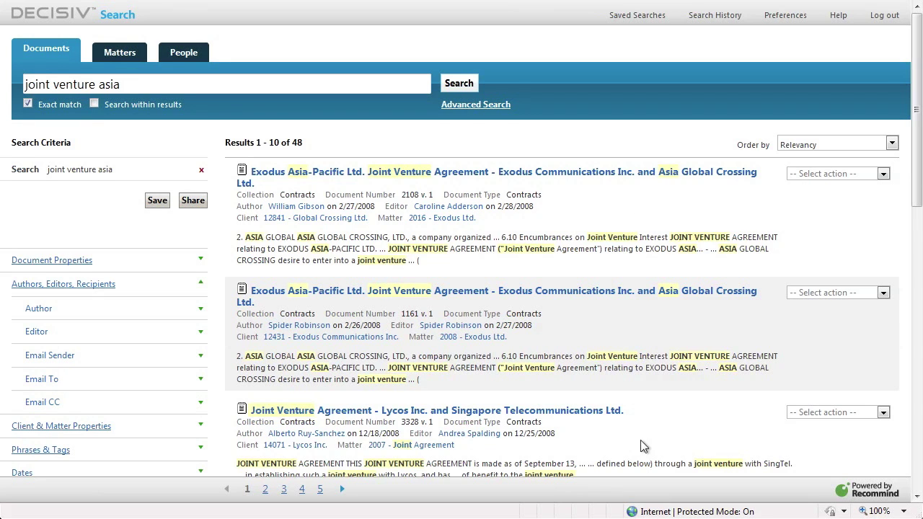
scroll(644, 446, down, 3)
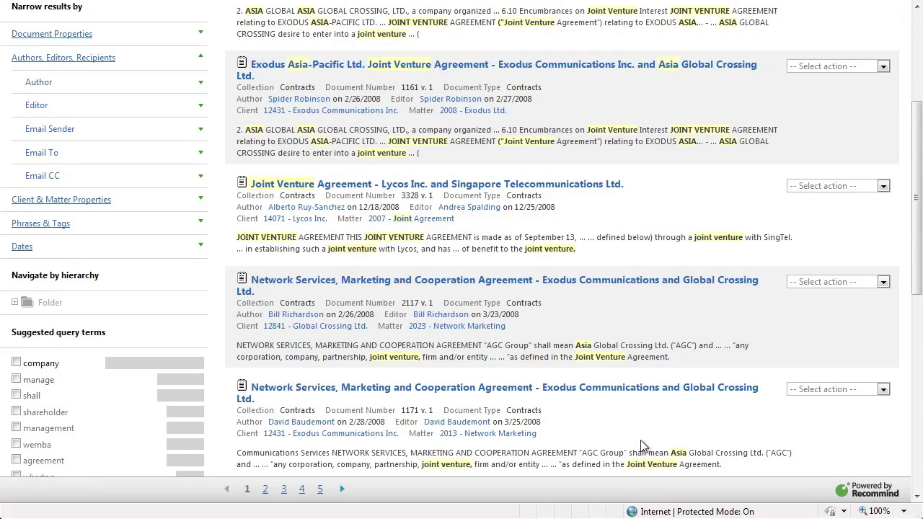
scroll(644, 446, down, 2)
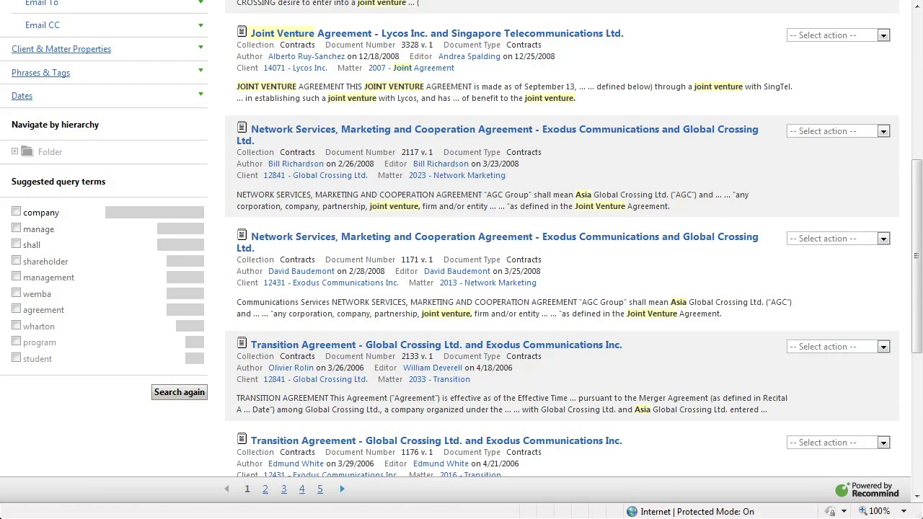
scroll(461, 260, up, 5)
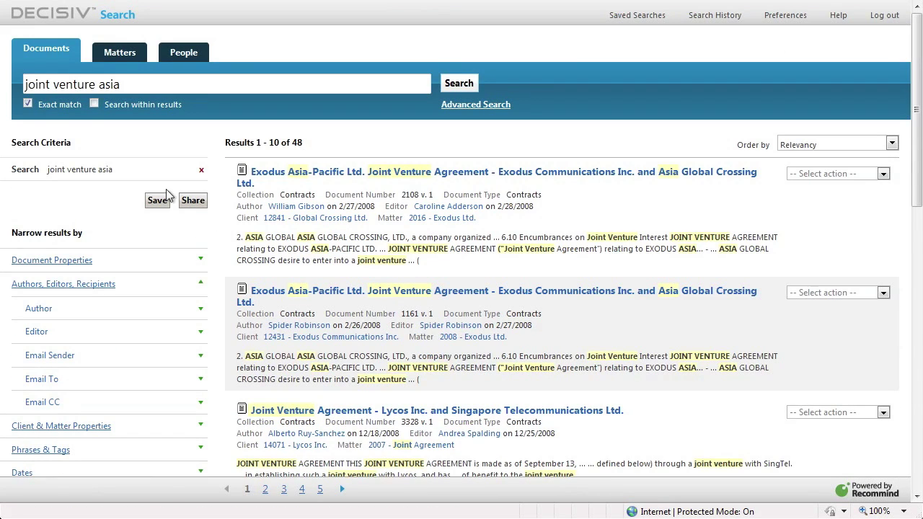
Step: Rerun 'joint venture asia' without exact match and open the Softbank–GeoCities Joint Venture Agreement (result 4)
click(28, 105)
click(457, 85)
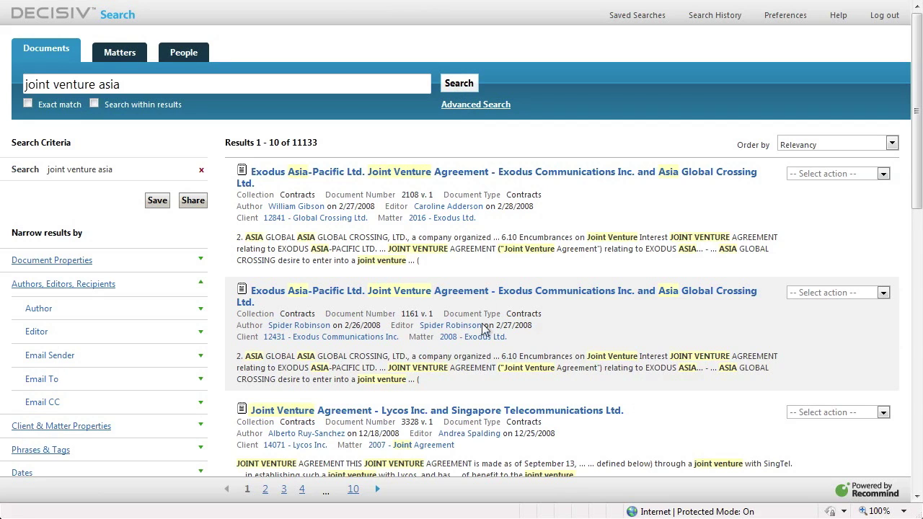
scroll(484, 357, down, 5)
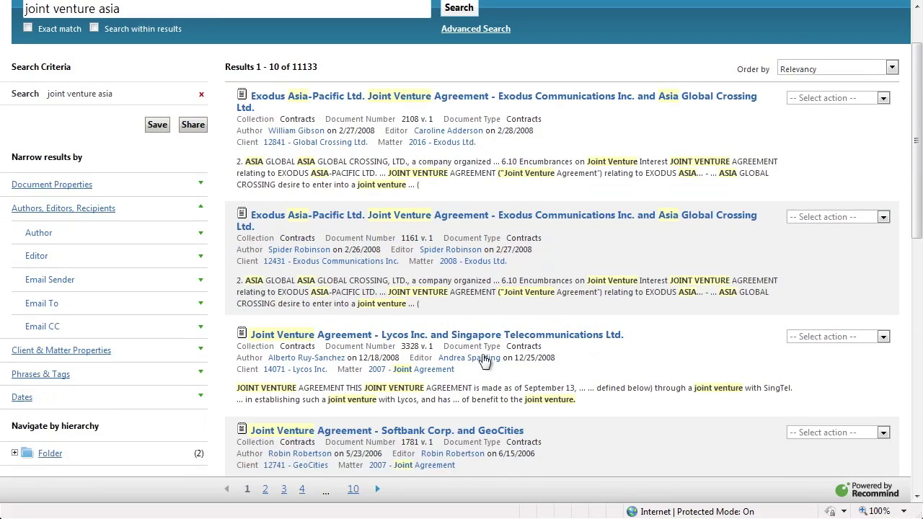
scroll(482, 354, down, 2)
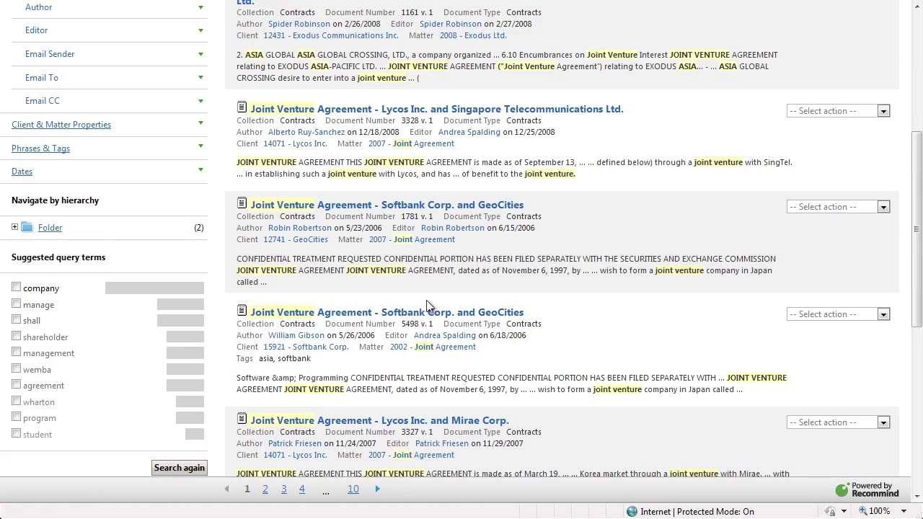
click(429, 207)
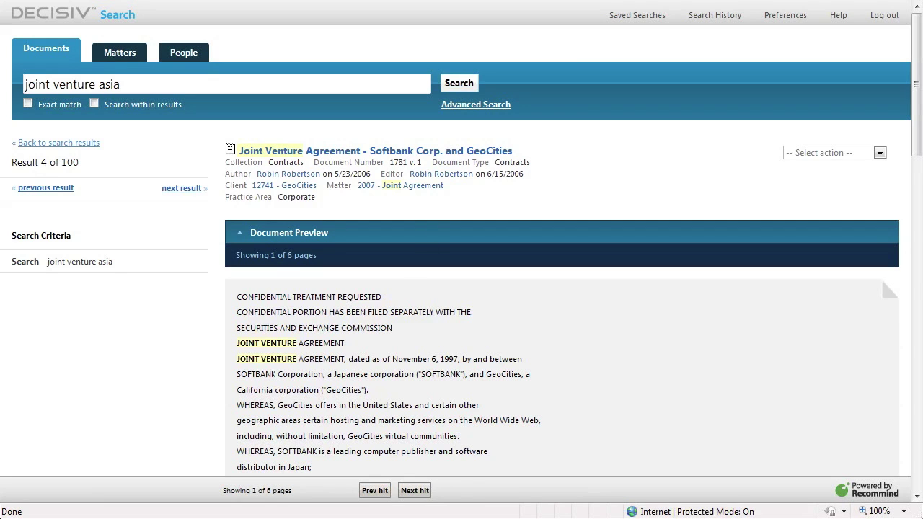
Step: Select the word 'Japanese' in the document preview
double_click(350, 375)
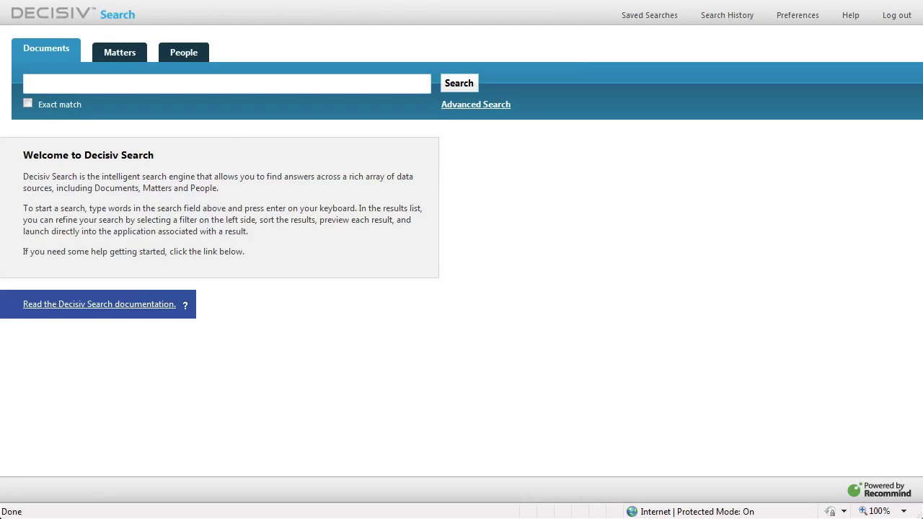
Step: Search documents for 'joint venture asia' (11133 results), then rerun the query against People
text(joint v)
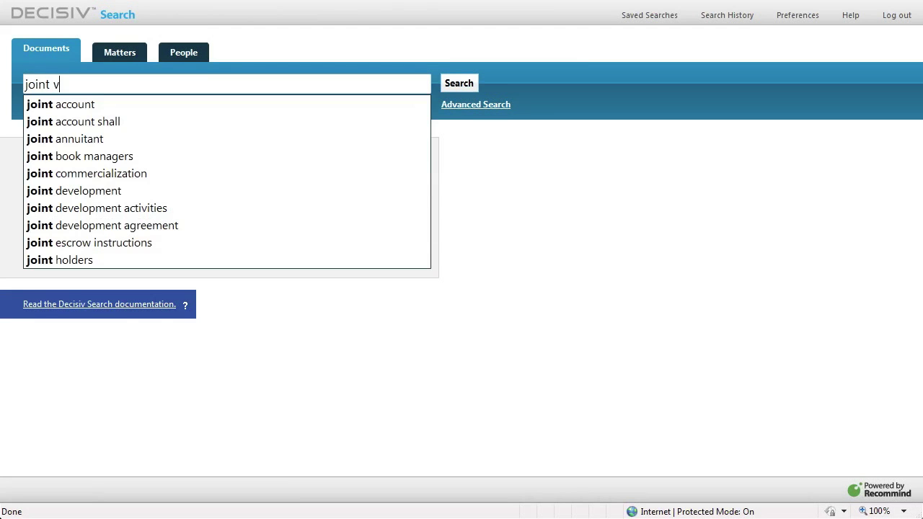
text(enture asia)
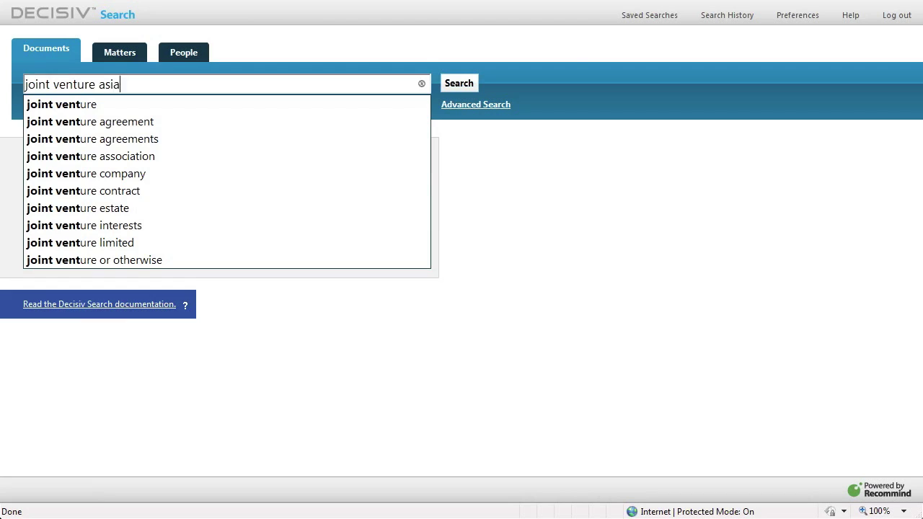
key(Tab)
key(Return)
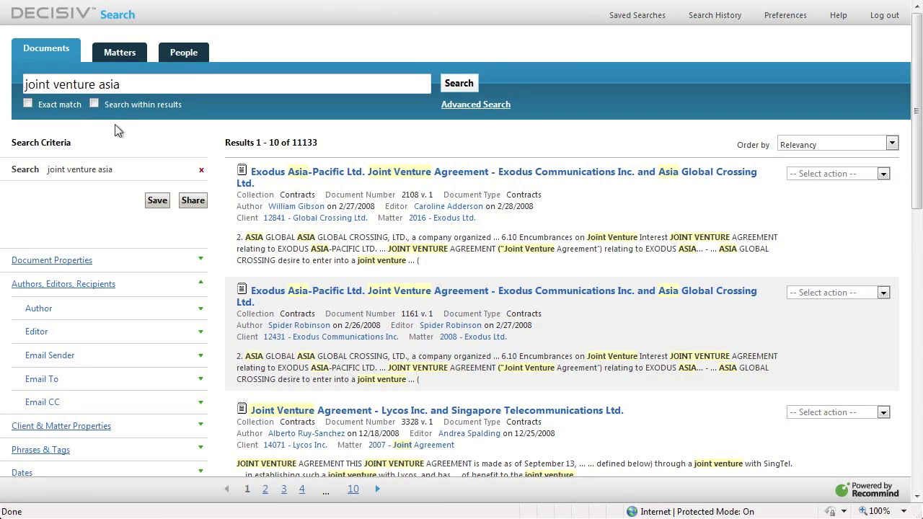
click(185, 53)
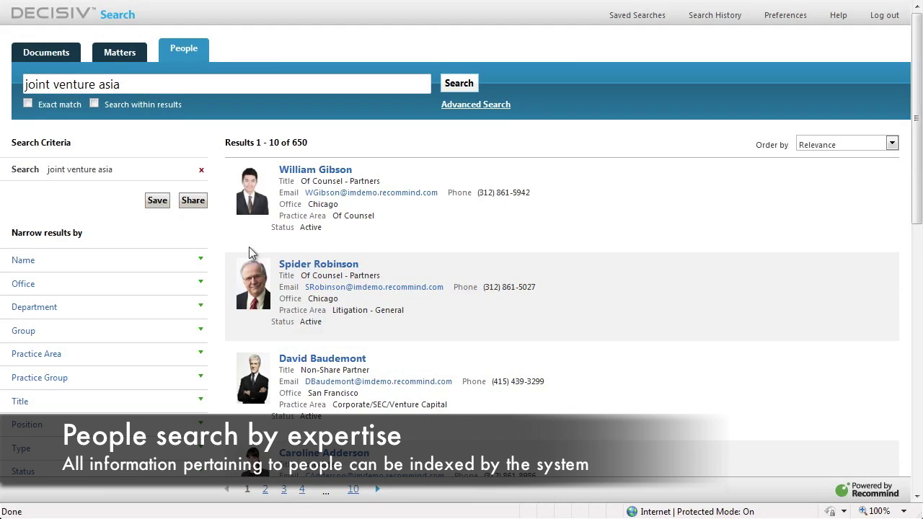
Step: Browse the Title, Experience, Education and Language filter values for the 650 people results
click(25, 409)
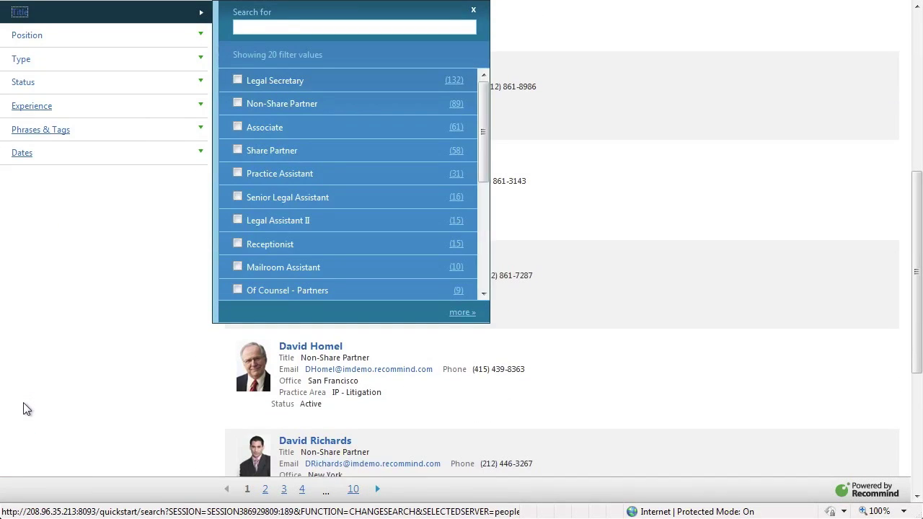
click(36, 107)
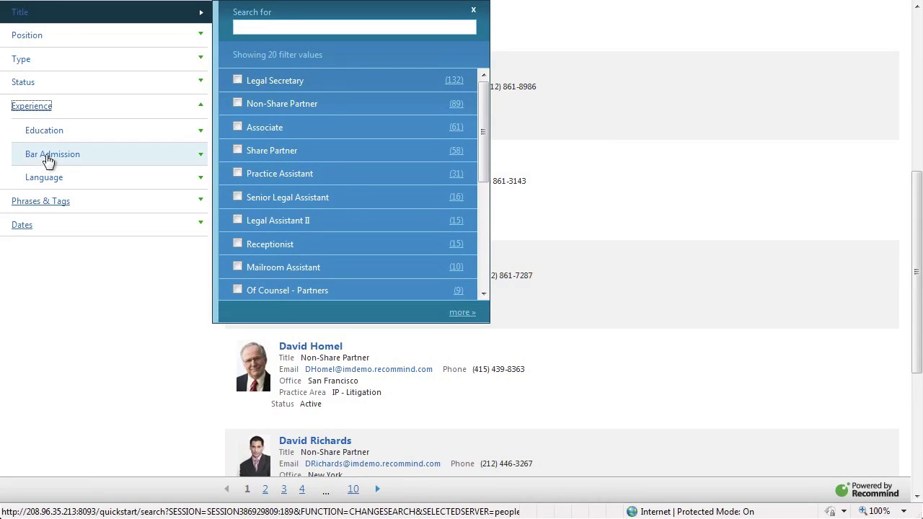
click(49, 135)
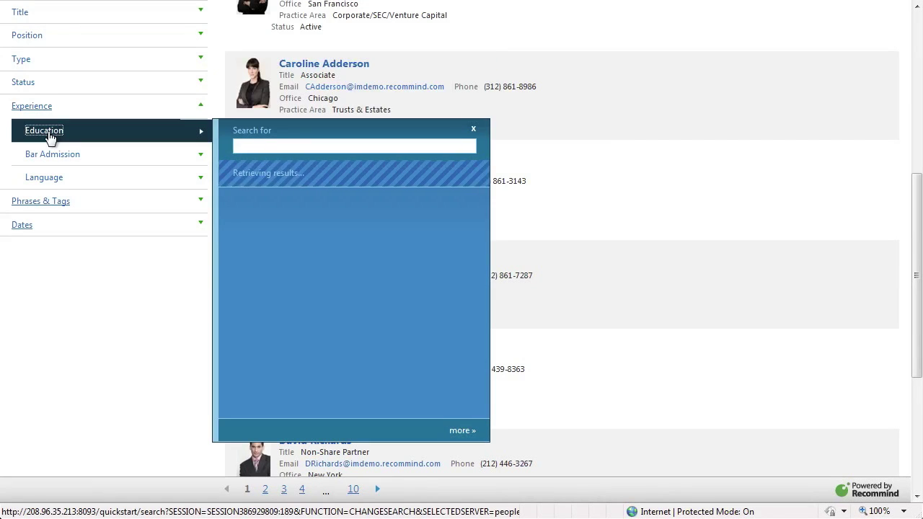
click(47, 179)
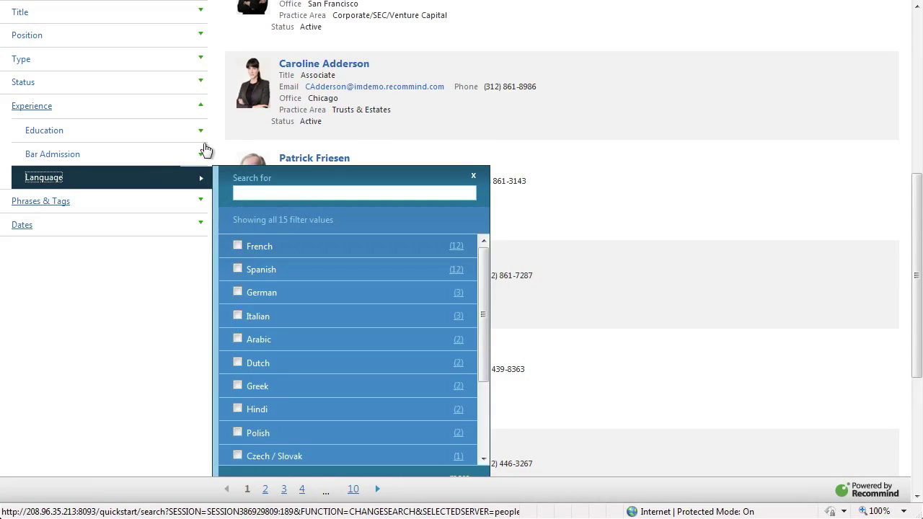
click(473, 175)
scroll(471, 175, up, 5)
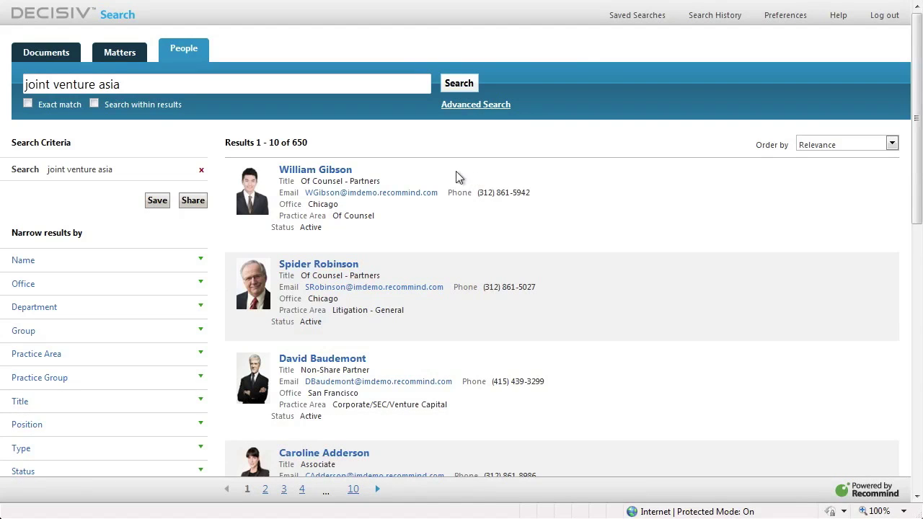
Step: Open the first person's profile and scroll down to their relevant documents and emails
click(341, 170)
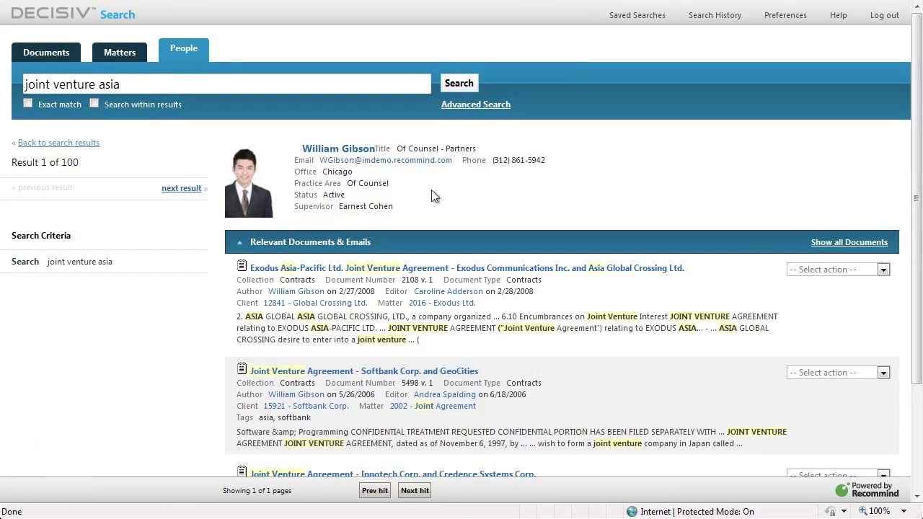
scroll(434, 196, down, 2)
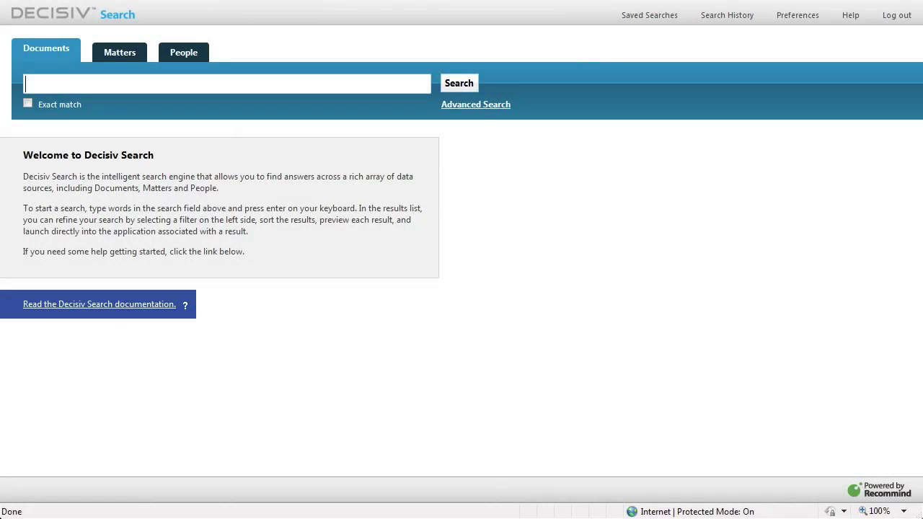
Step: Search documents for 'stock purchase plan' (7886 results), then rerun the query against Matters
text(stock pur)
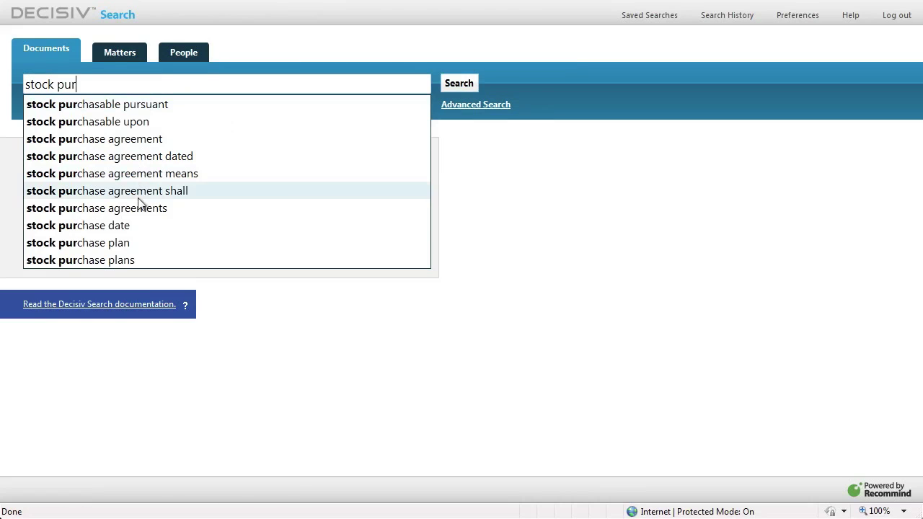
click(135, 244)
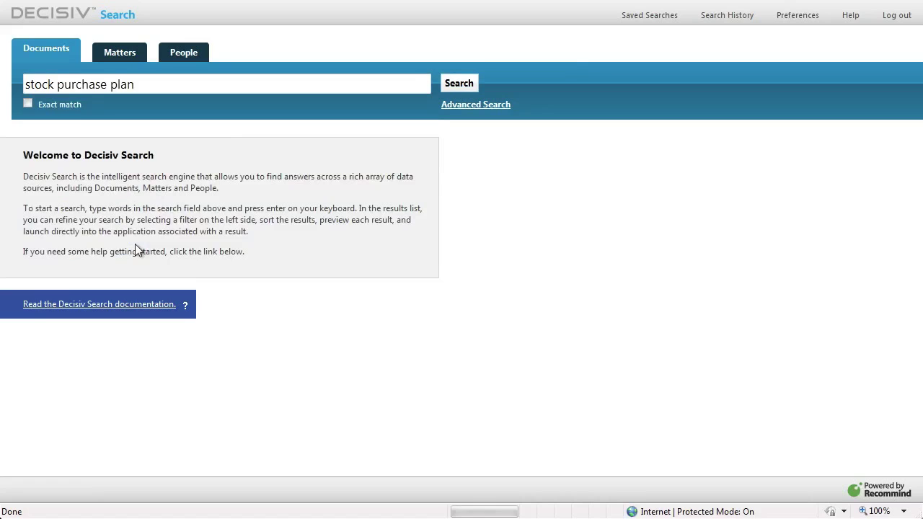
key(Return)
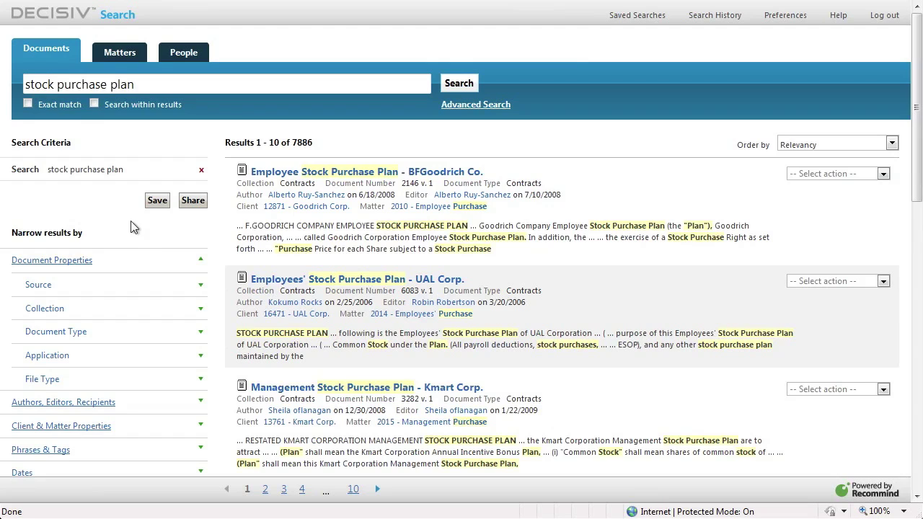
click(123, 53)
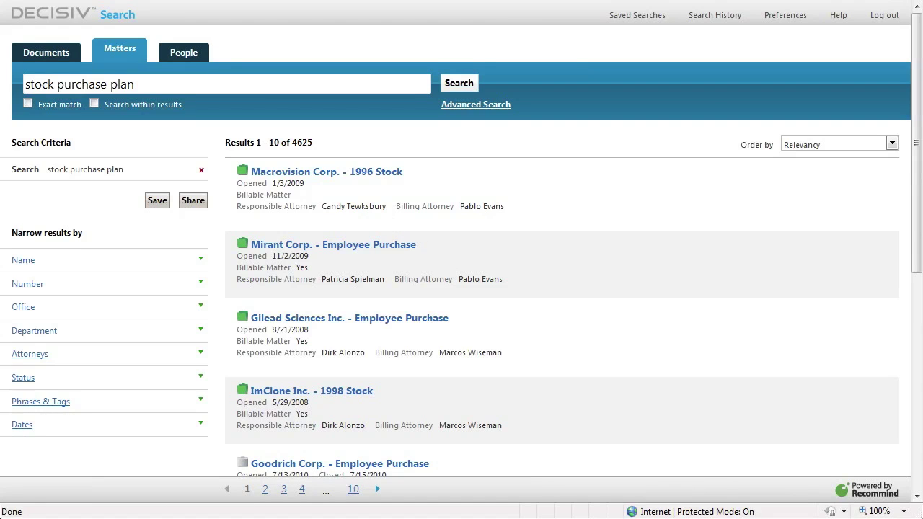
Step: Open the 'Macrovision Corp. - 1996 Stock' matter from the matter results
click(334, 180)
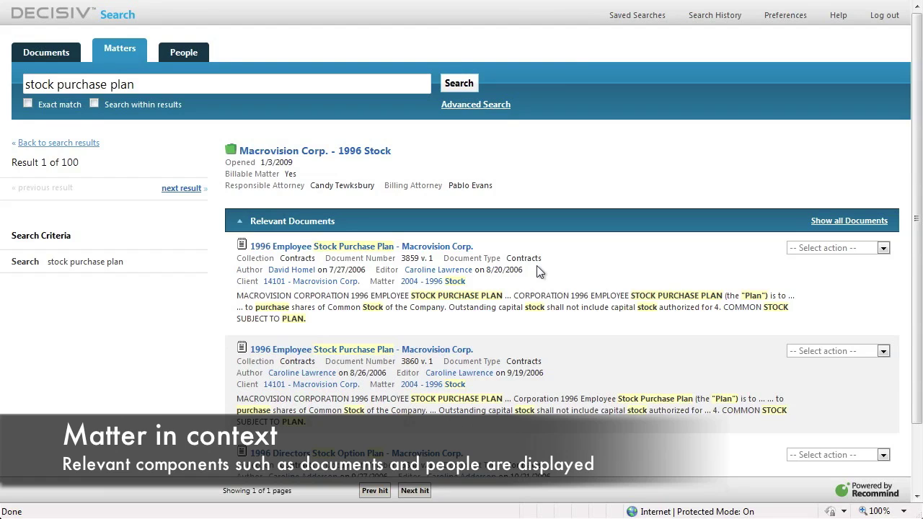
Step: Return to the 4625 'stock purchase plan' matter results and expand the Attorneys filter
click(90, 145)
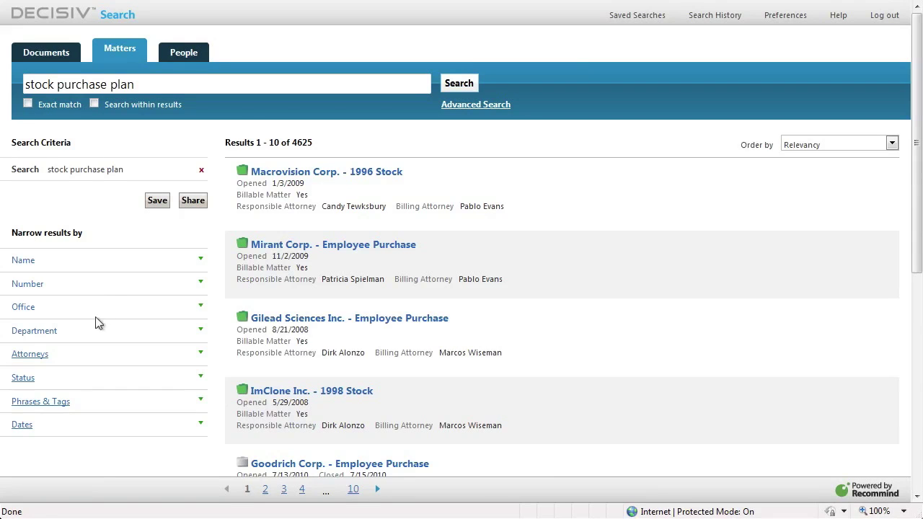
click(35, 355)
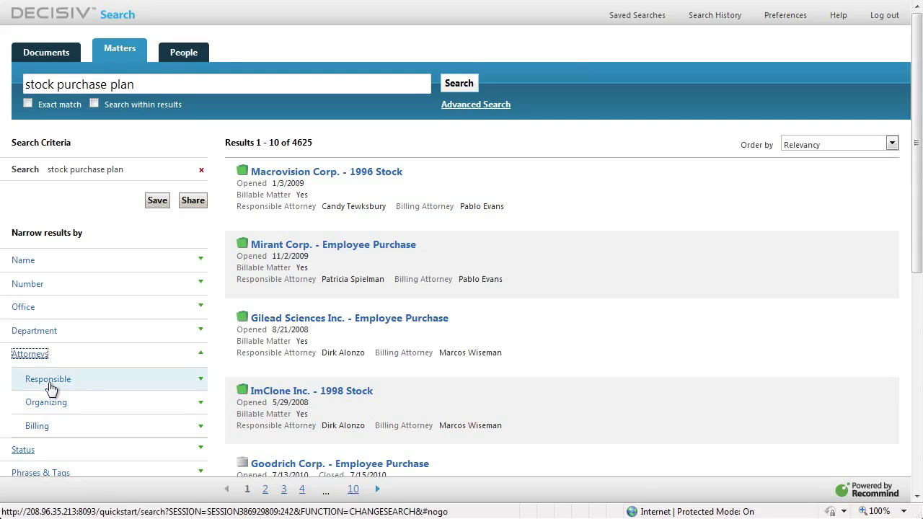
Step: Filter the matters to the two responsible attorneys with 656 and 569 matters
click(51, 387)
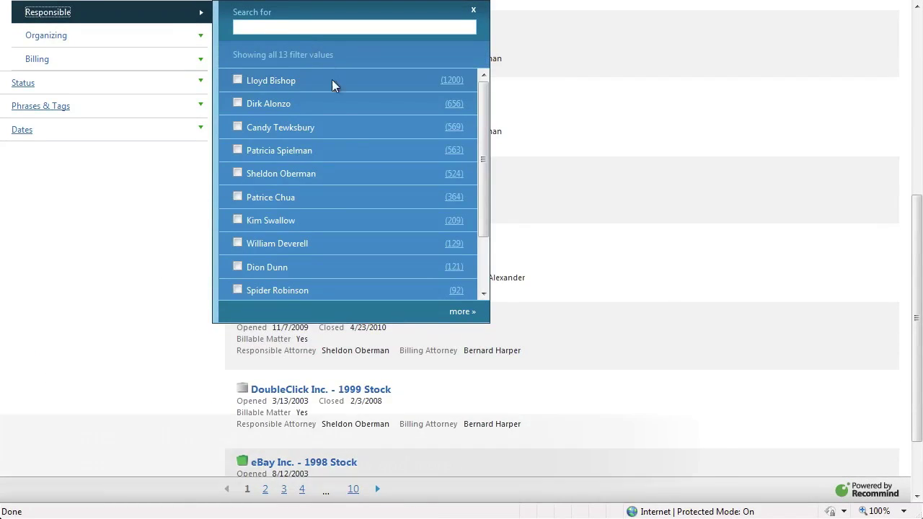
click(242, 103)
click(238, 127)
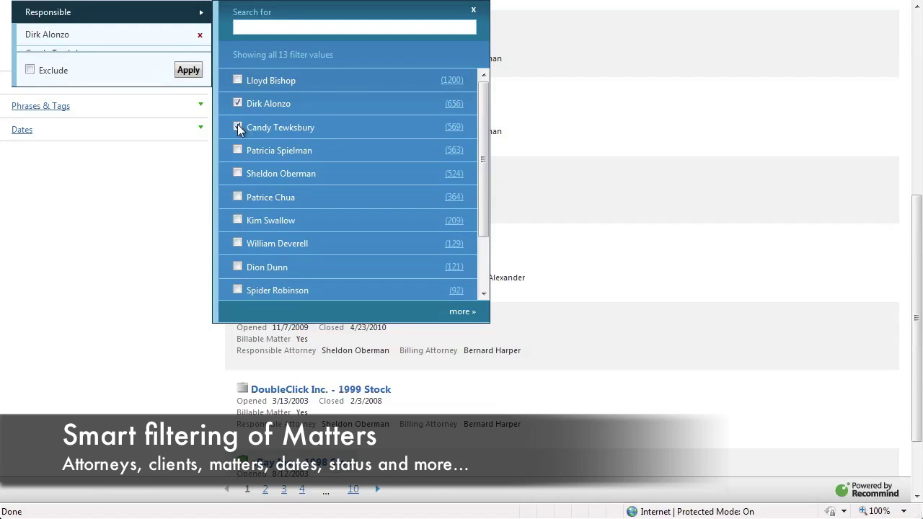
click(191, 90)
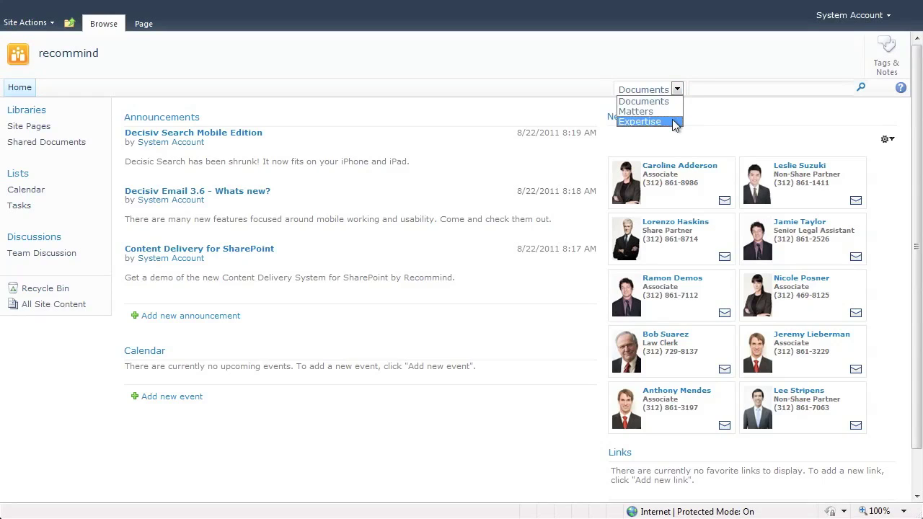
Step: Search SharePoint Documents for 'asset purchase agreement'
click(672, 102)
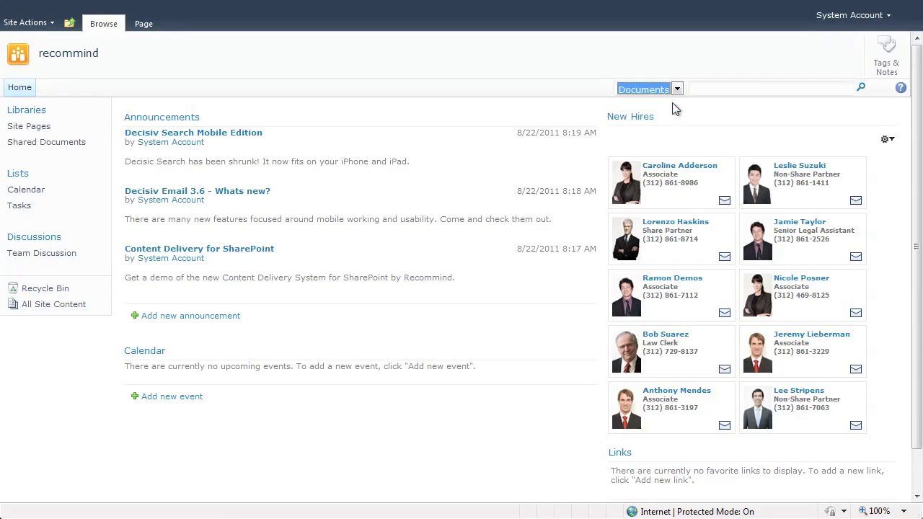
click(765, 88)
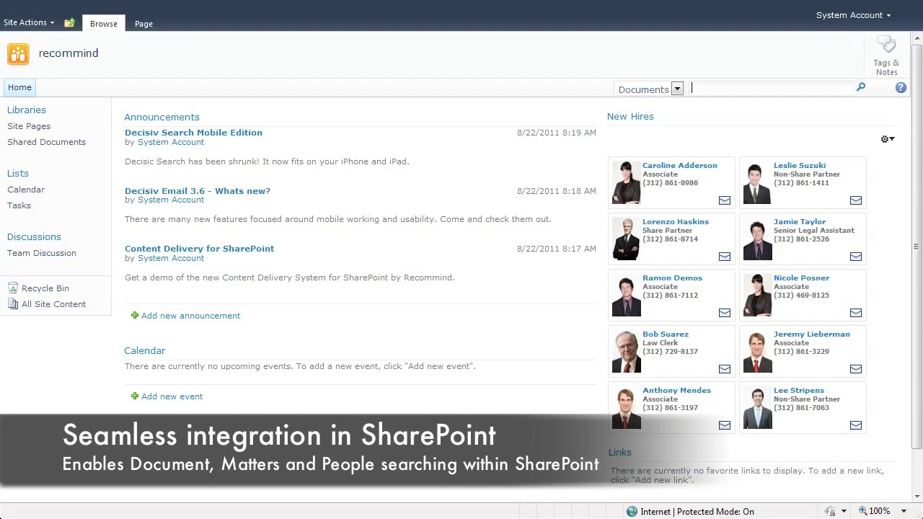
text(asset purchase agreement)
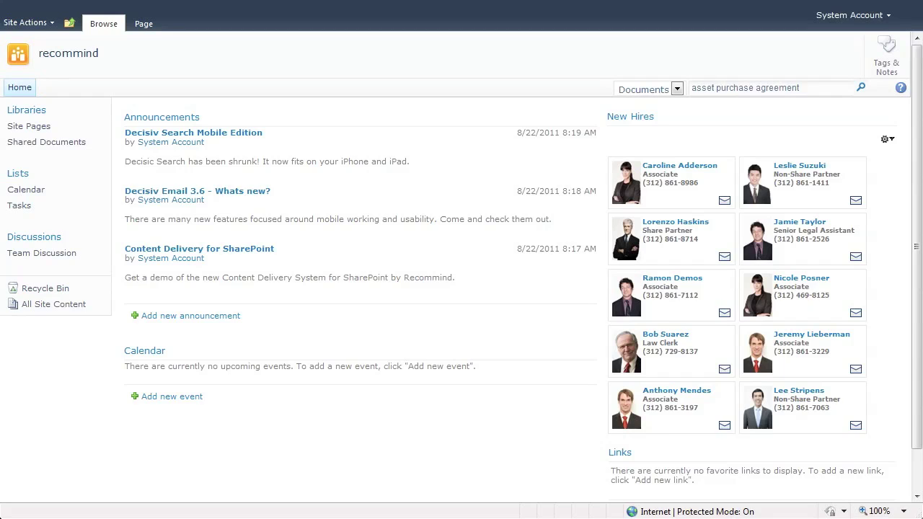
key(Return)
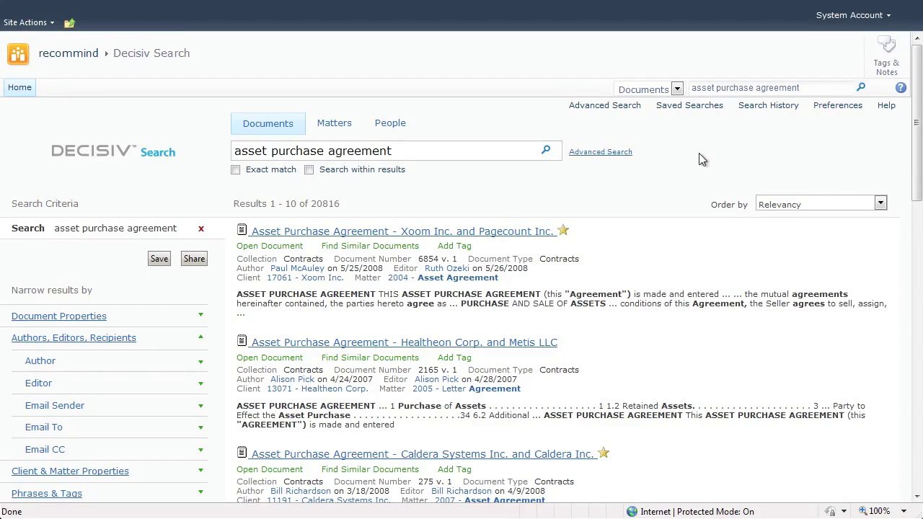
Step: Browse the Document Properties and Document Type filters, then return to the recommind site
click(96, 339)
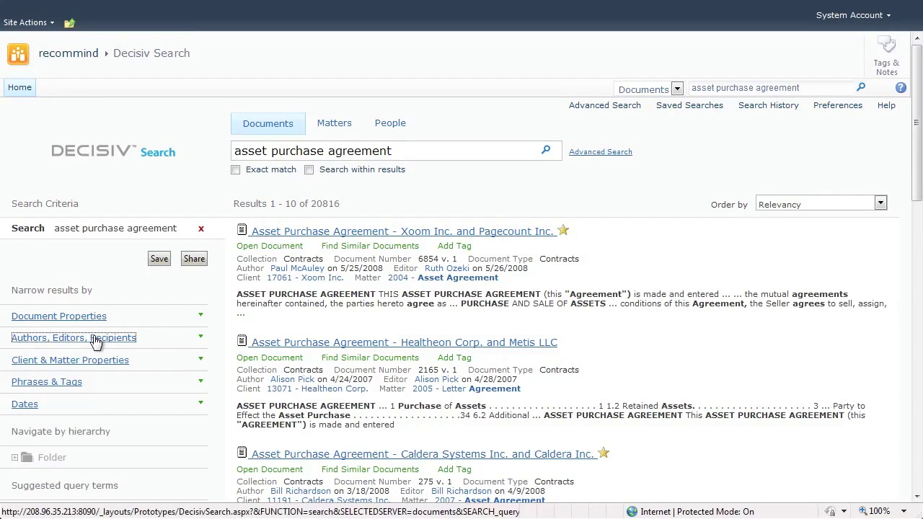
click(80, 318)
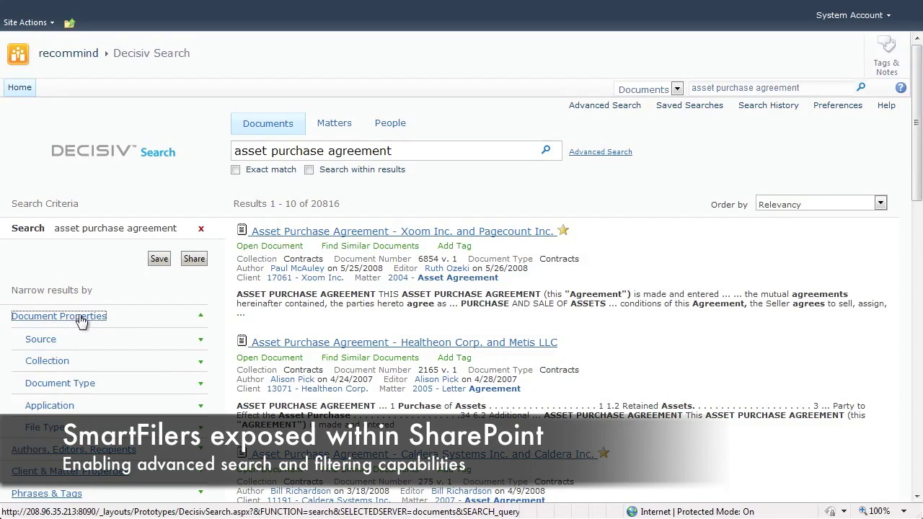
click(63, 386)
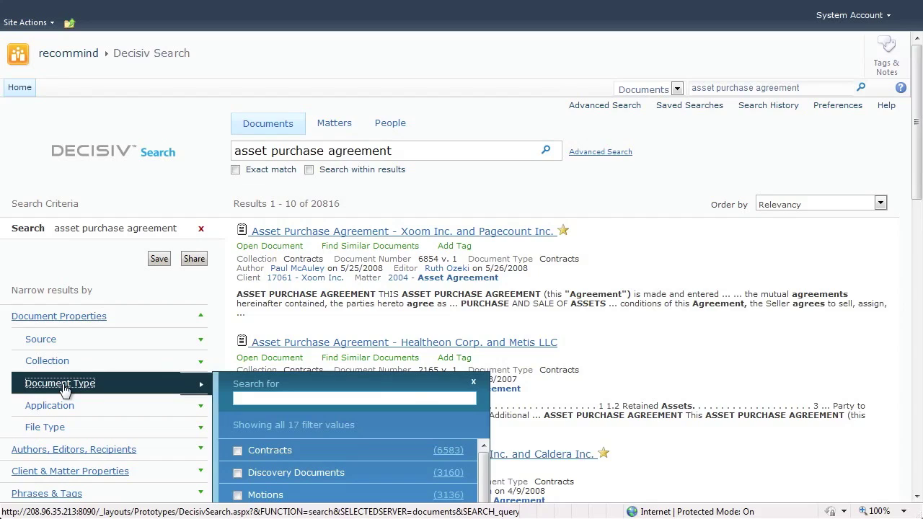
click(65, 386)
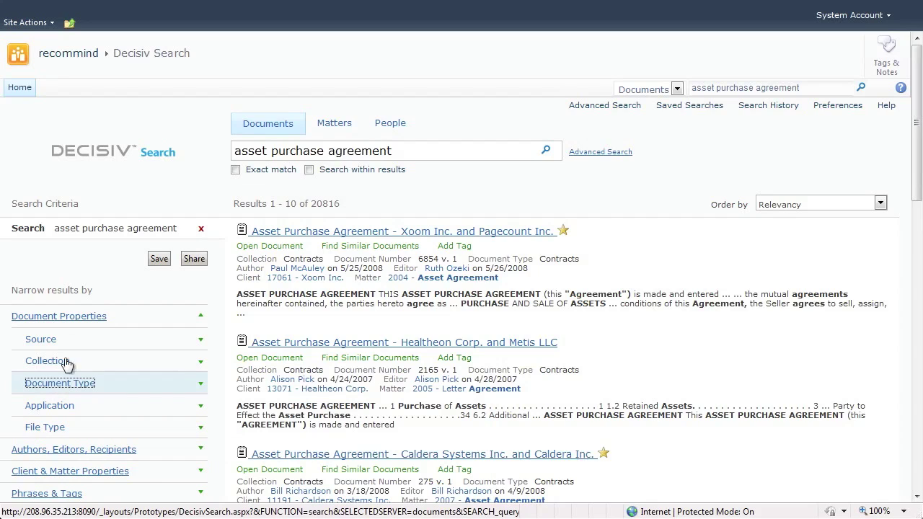
click(77, 57)
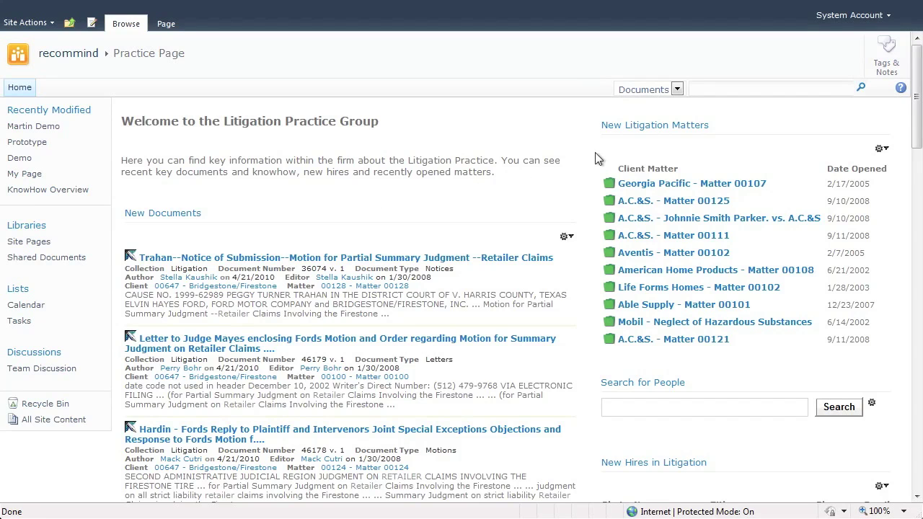
Step: Scroll through the Litigation Practice Group page, then go to My Page
scroll(546, 189, down, 3)
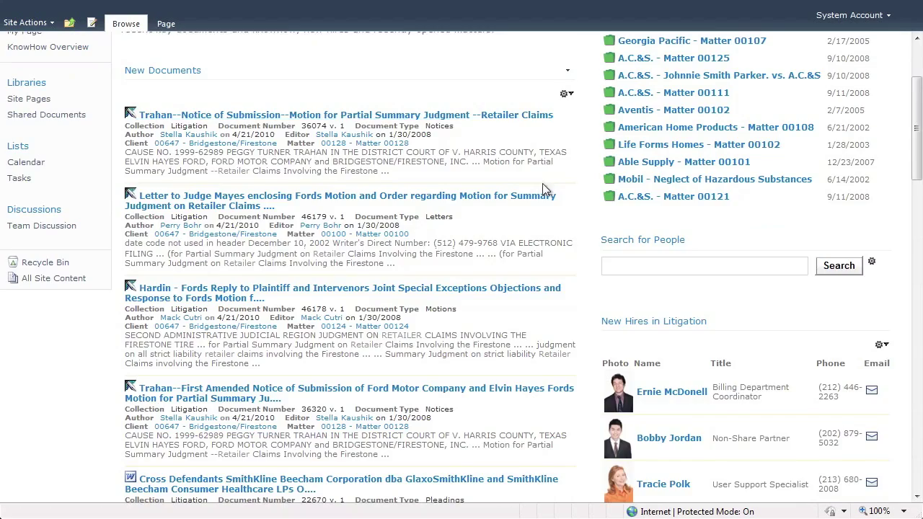
scroll(542, 183, down, 2)
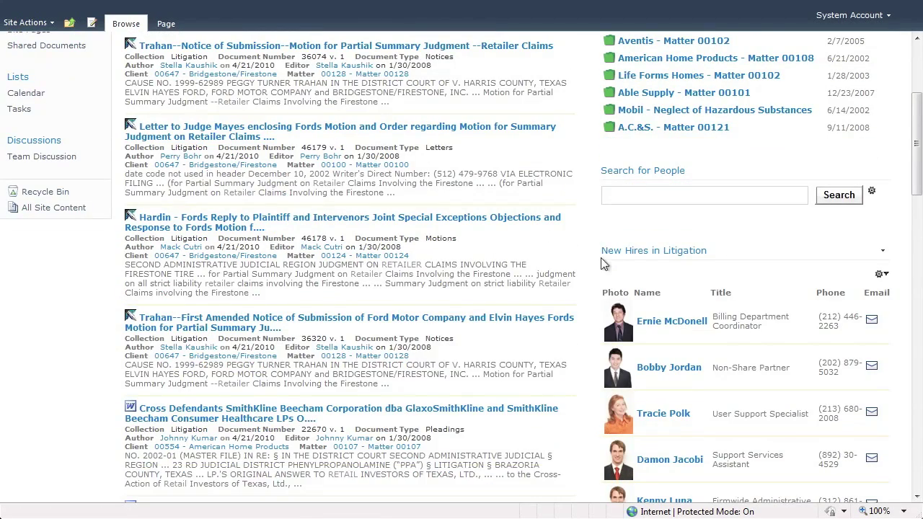
scroll(587, 251, up, 3)
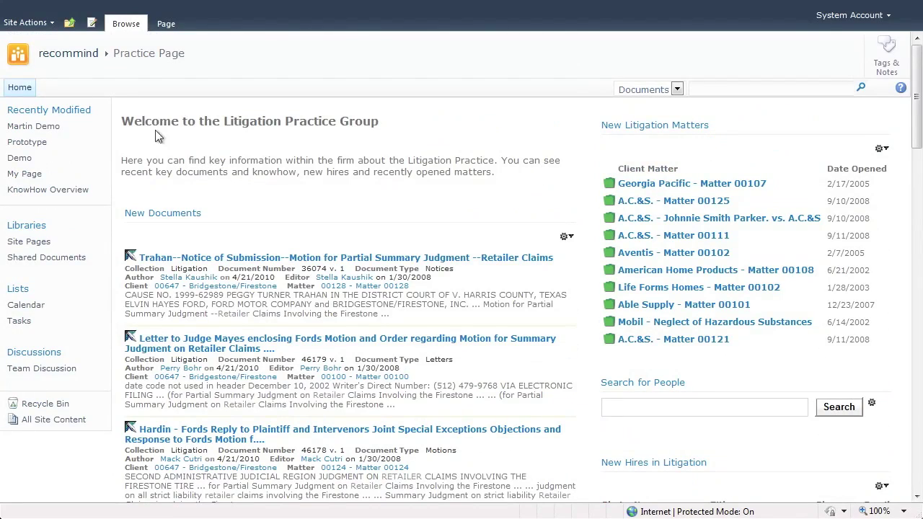
click(25, 175)
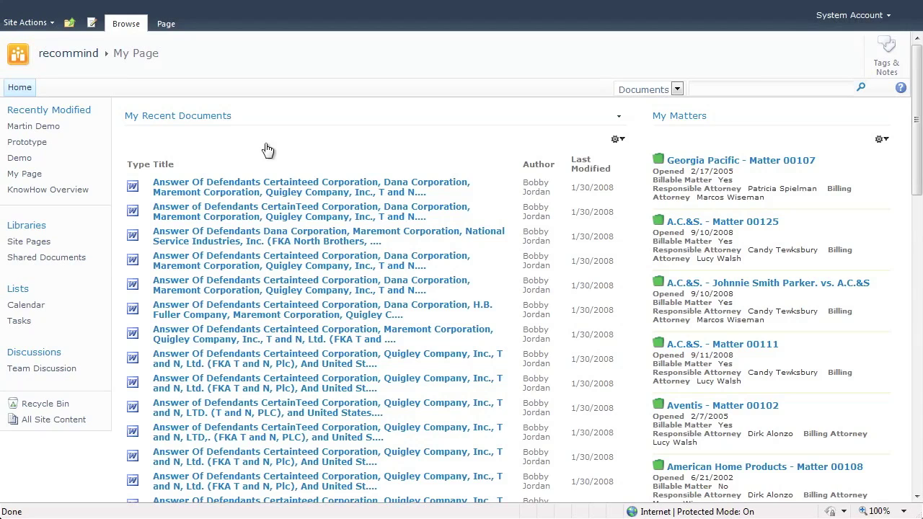
Step: Switch the My Recent Documents web part to Summary display, then open a listed document
click(618, 141)
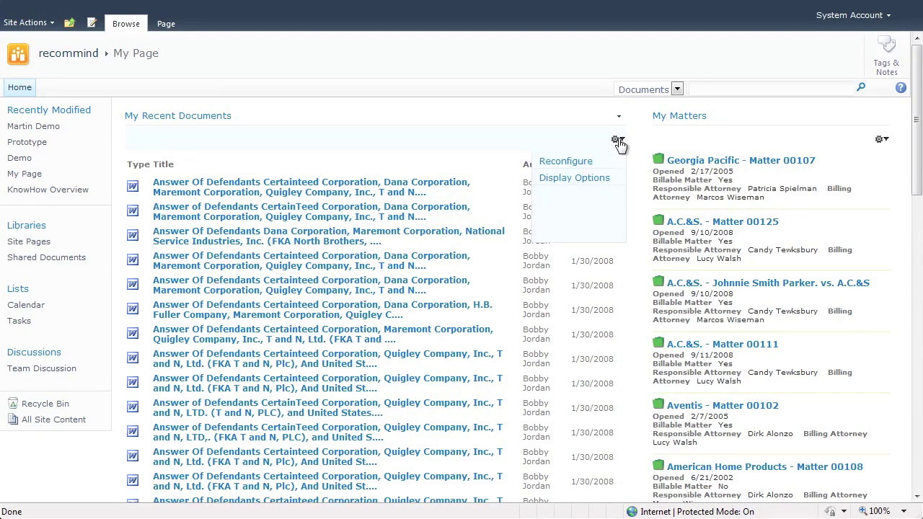
click(606, 180)
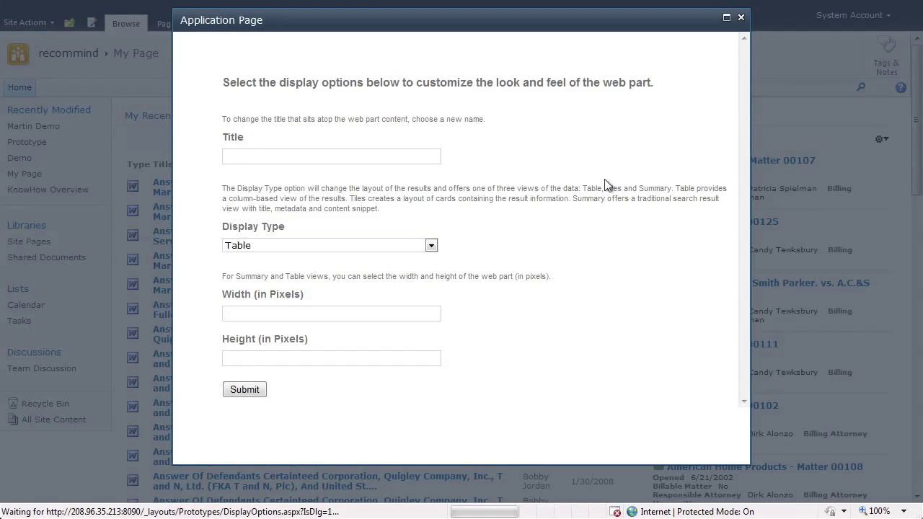
click(285, 242)
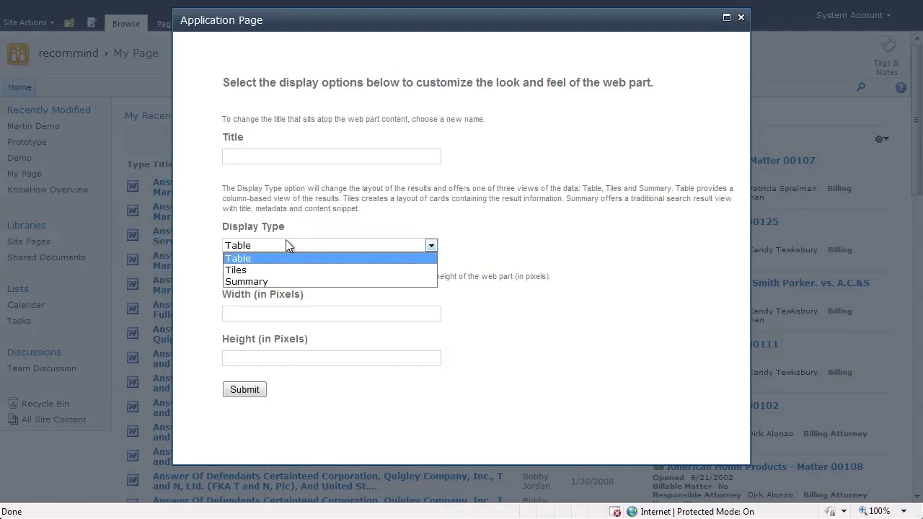
click(270, 281)
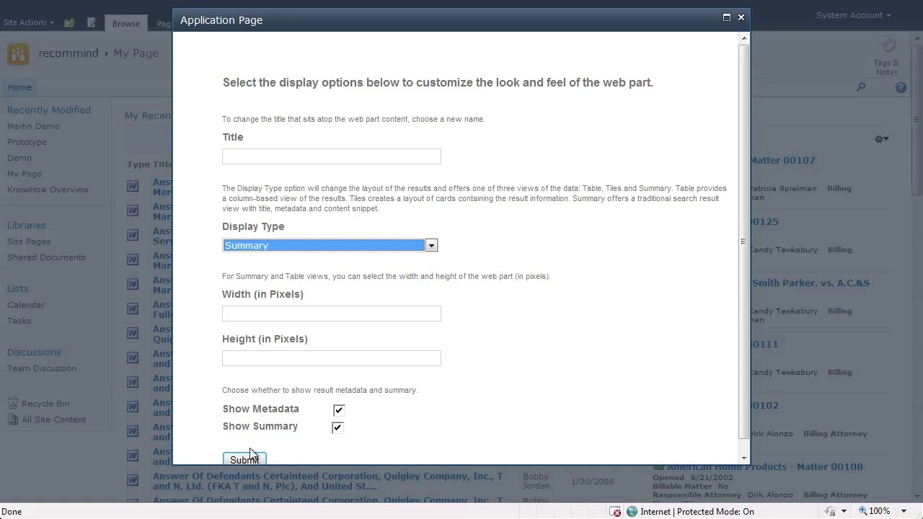
click(245, 460)
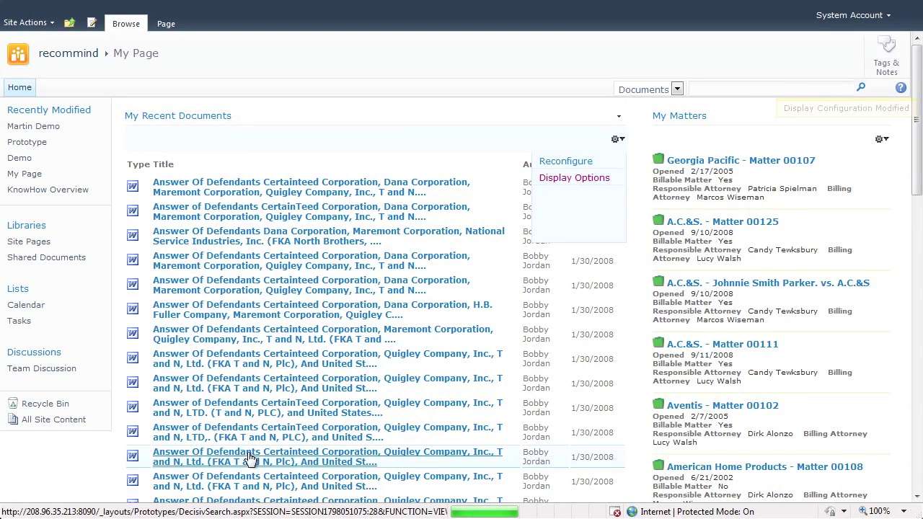
click(249, 459)
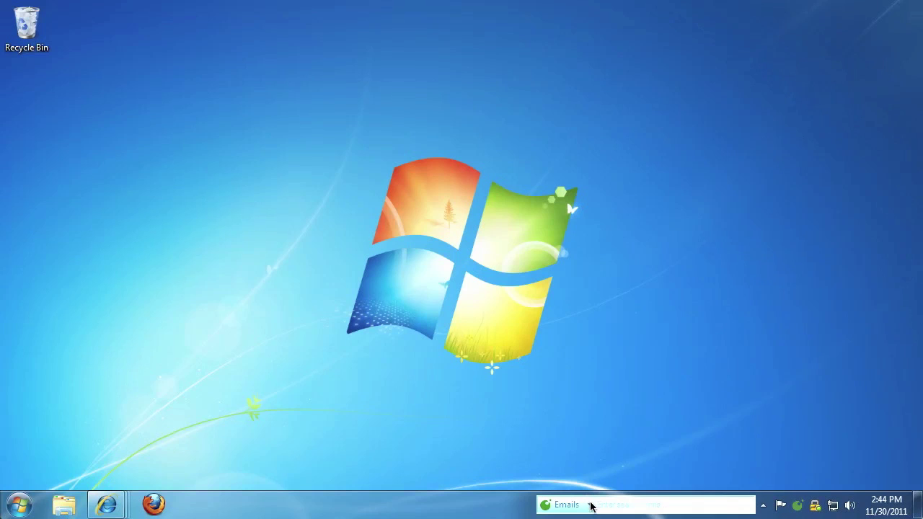
Step: Switch QwikFind's search source to Google and search for 'recommind'
click(591, 506)
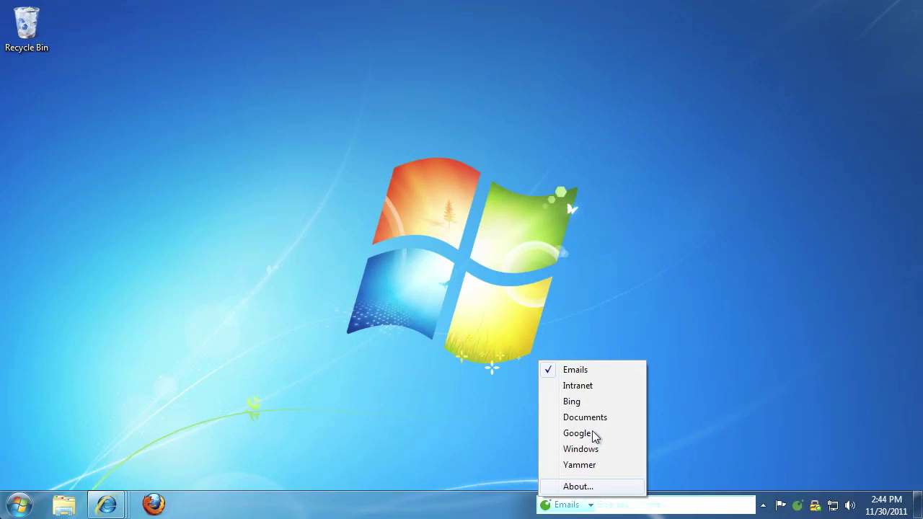
click(593, 433)
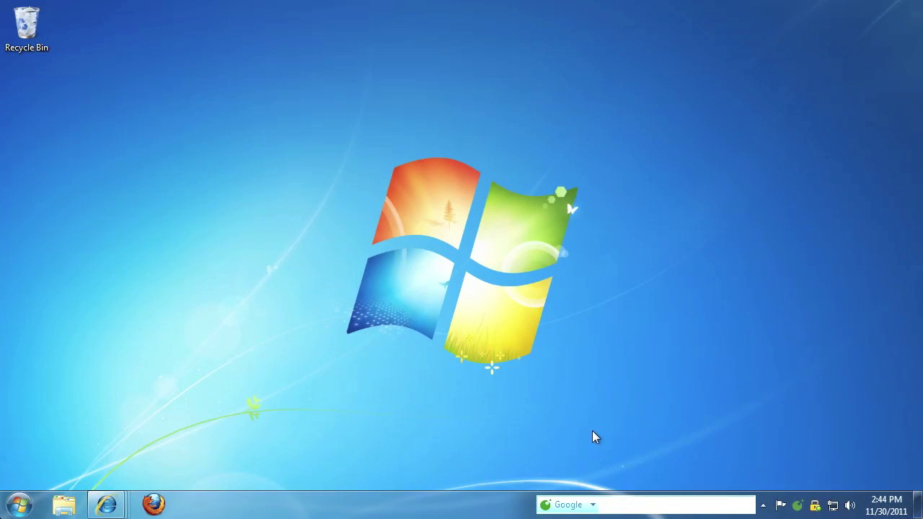
text(recommend)
key(Return)
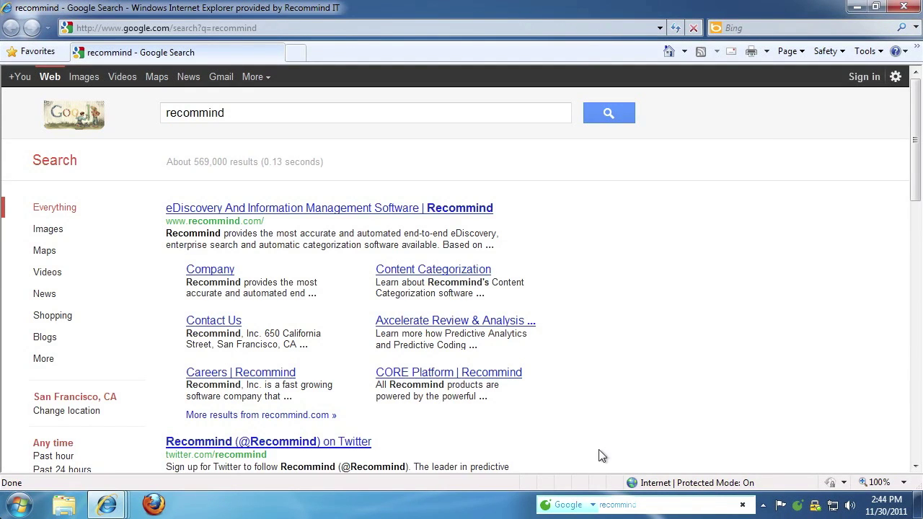
Step: Switch the QwikFind search source to Documents with the 'd' shortcut
click(617, 505)
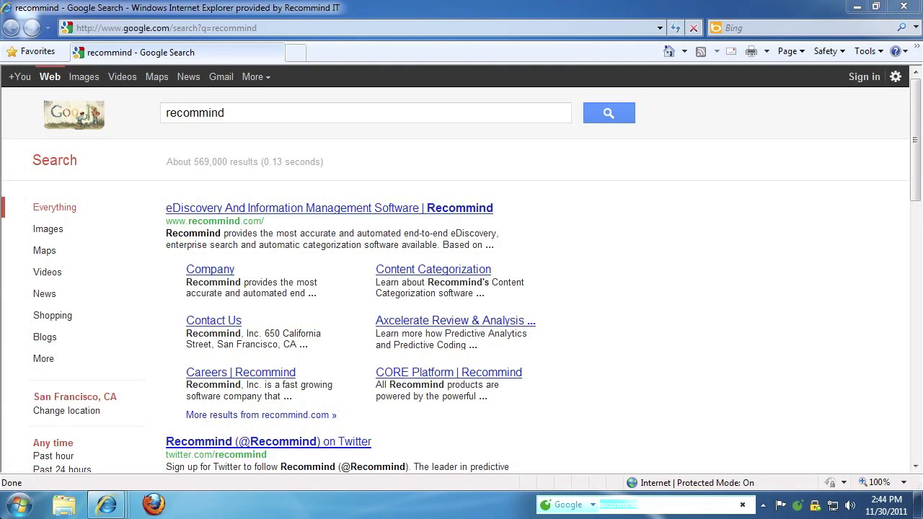
text(d)
key(space)
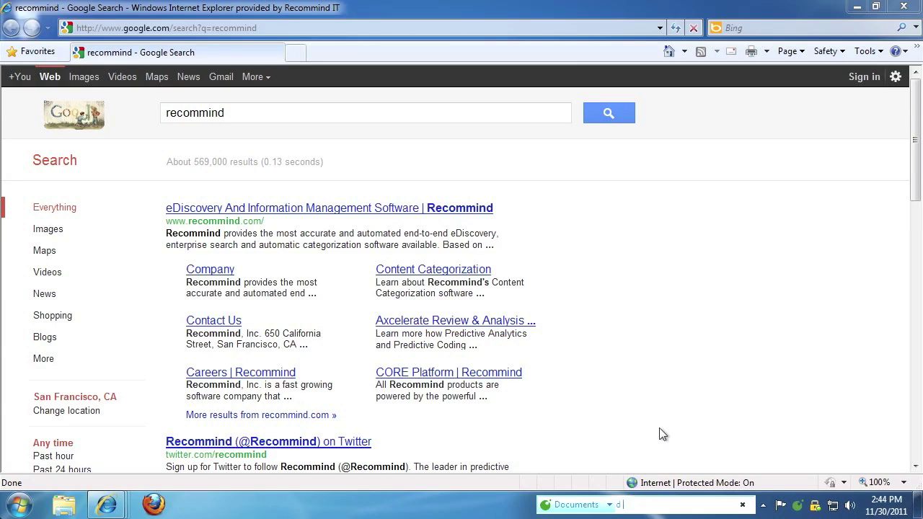
Step: Search Documents for 'decisiv email overview', then open QwikFind Options from the tray icon
text(decisiv email overview)
key(Return)
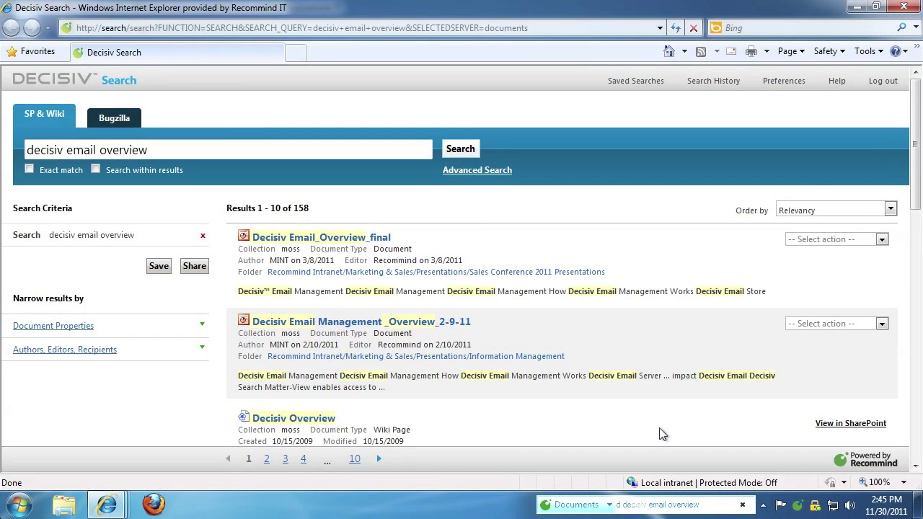
right_click(798, 509)
click(812, 463)
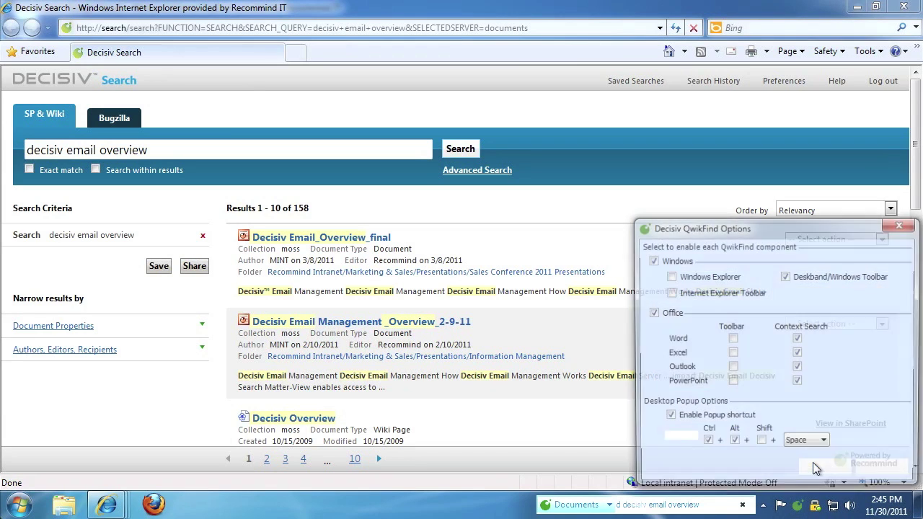